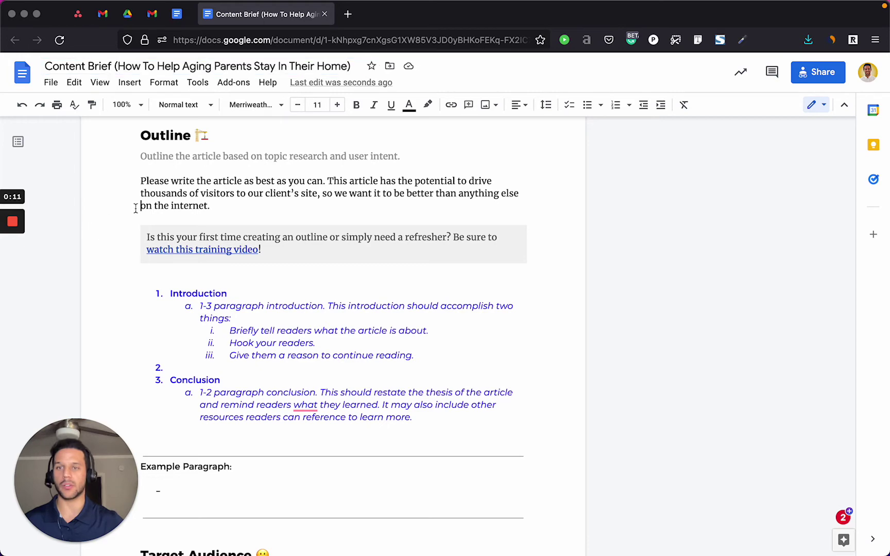
# - Open the article's Content Harmony brief from the link in the document's Topic Details and go to its Keyword Report
pyautogui.scroll(10, 136, 208)
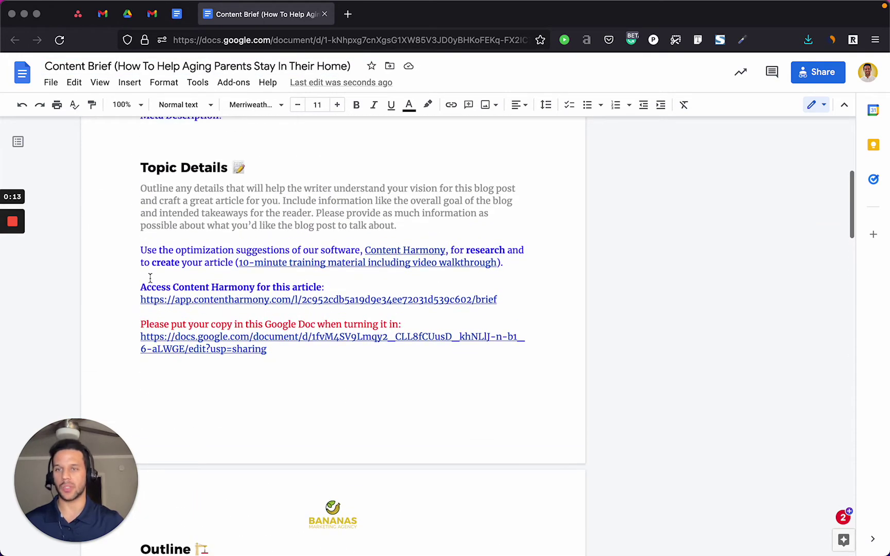
pyautogui.click(257, 299)
pyautogui.click(255, 318)
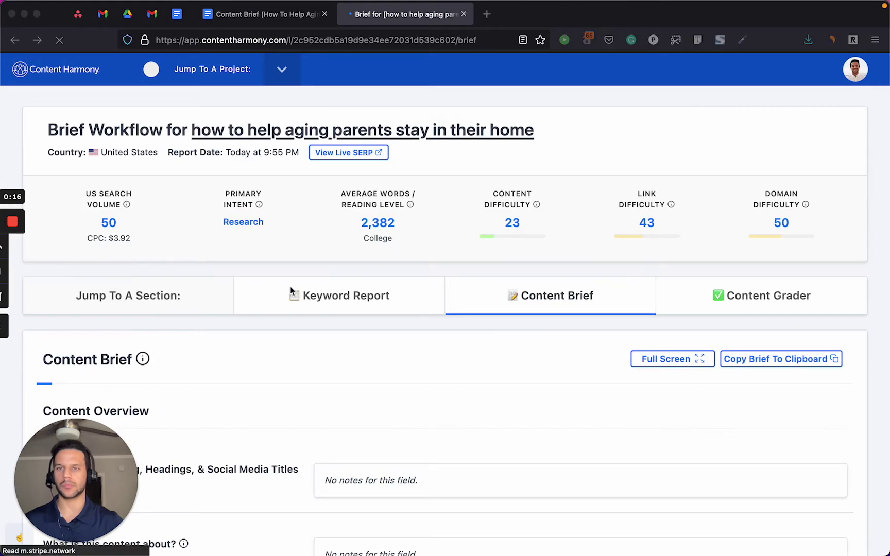
pyautogui.click(361, 296)
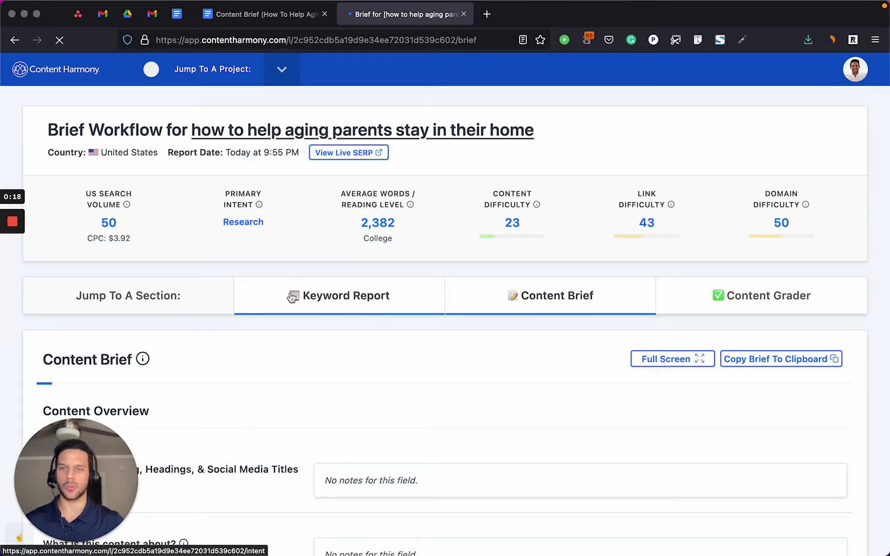
# - Examine the keyword report's Intent section, covering the primary search intent, SERP freshness and SERP features
pyautogui.scroll(-4, 228, 257)
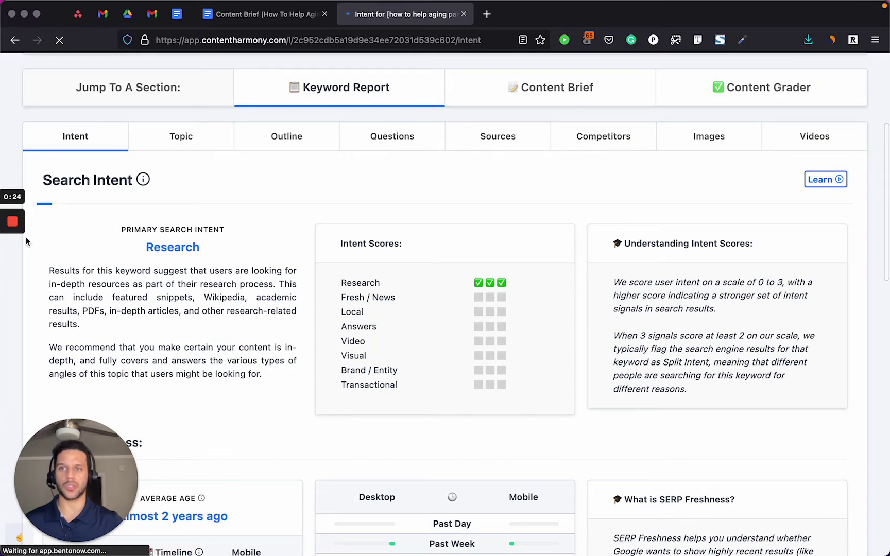
pyautogui.click(11, 274)
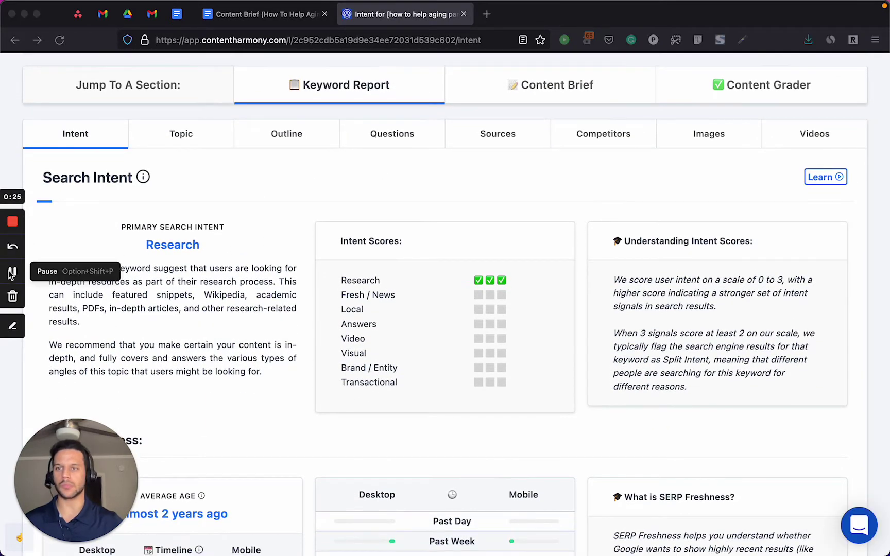
pyautogui.scroll(-3, 238, 299)
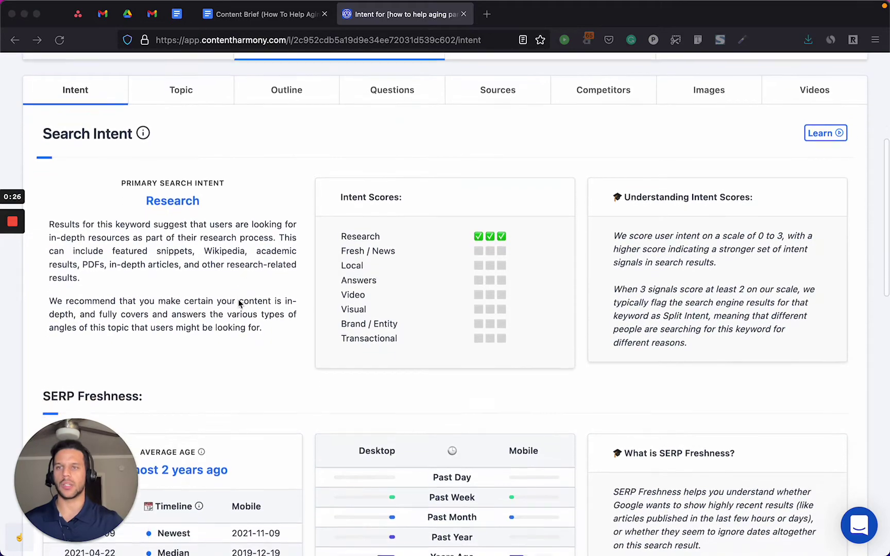
pyautogui.scroll(-6, 287, 222)
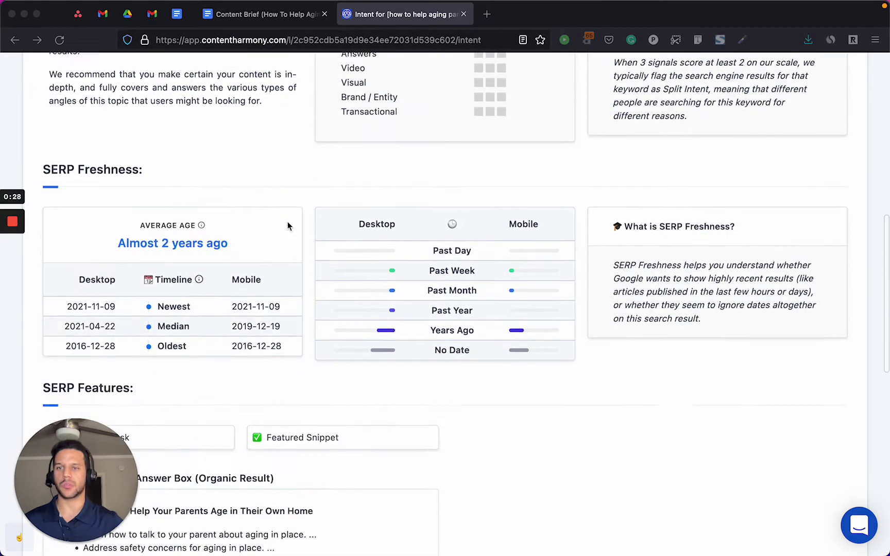
pyautogui.scroll(-3, 287, 222)
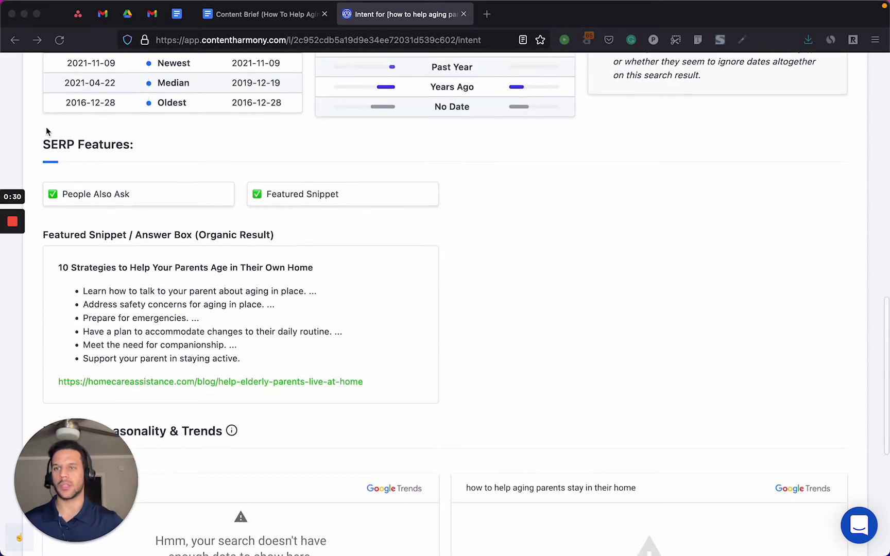
pyautogui.scroll(-2, 151, 188)
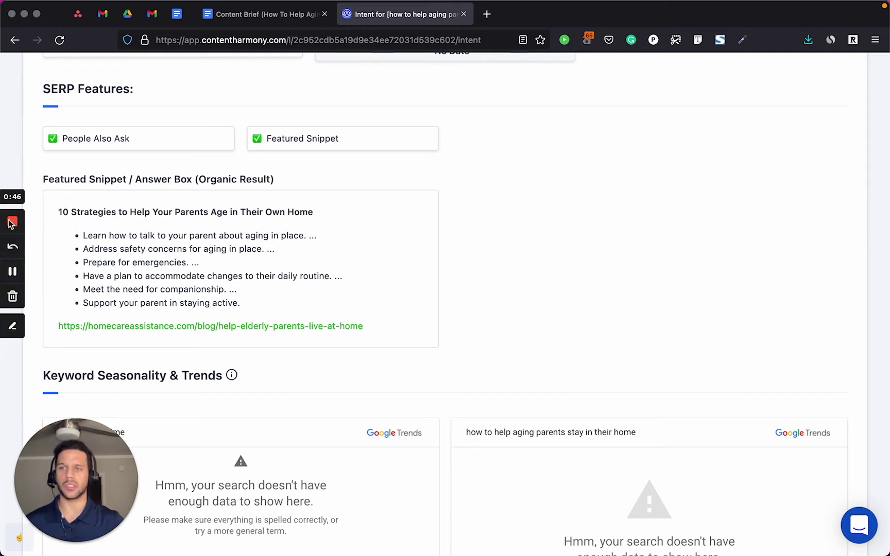
# - Show the Topic analysis and review the overlapping keywords with their average usage and competitor share
pyautogui.click(12, 273)
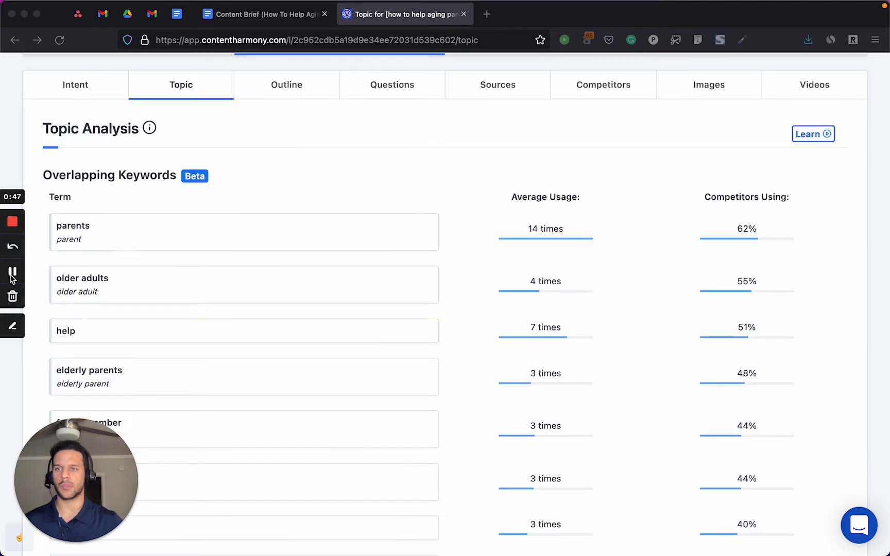
pyautogui.click(451, 268)
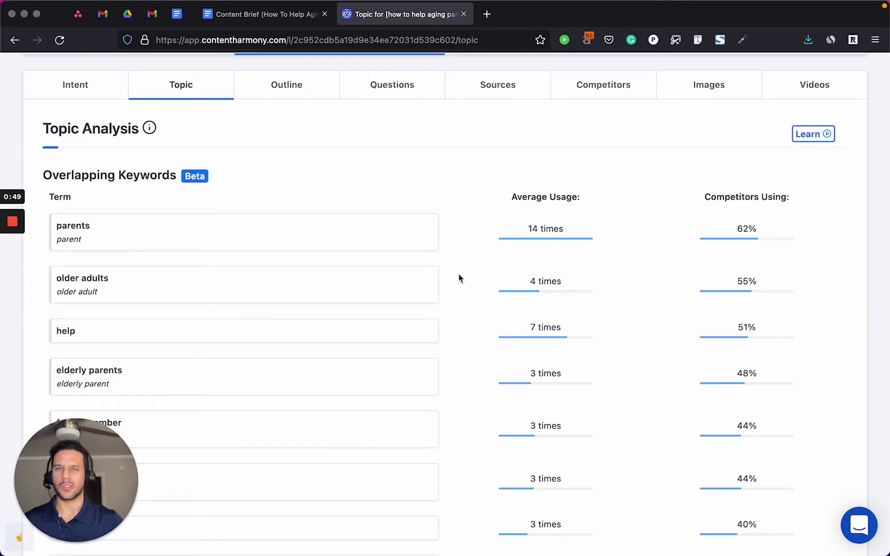
pyautogui.scroll(-1, 458, 275)
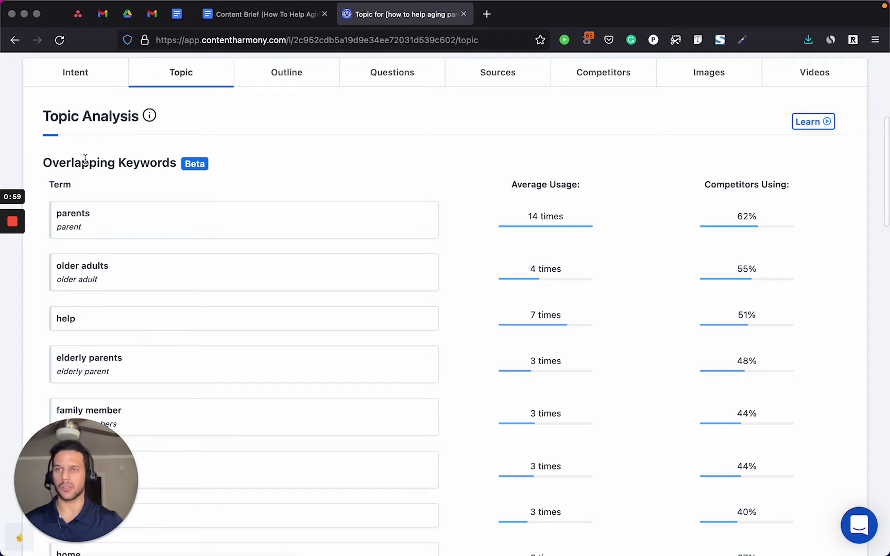
pyautogui.scroll(-2, 170, 264)
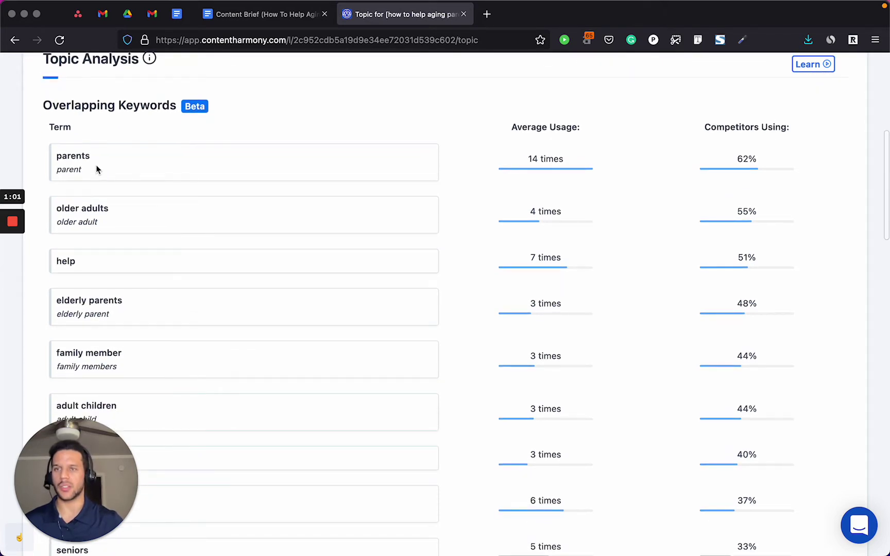
pyautogui.scroll(-2, 330, 165)
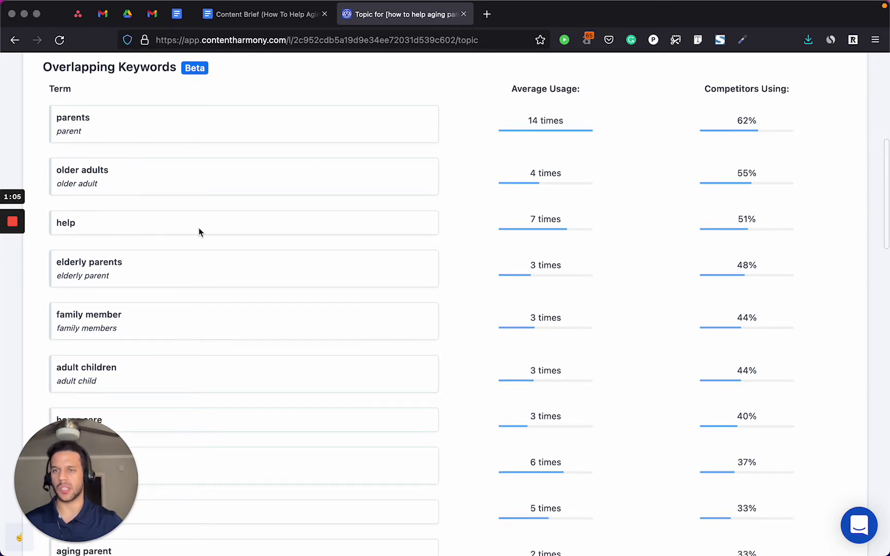
pyautogui.scroll(-3, 200, 232)
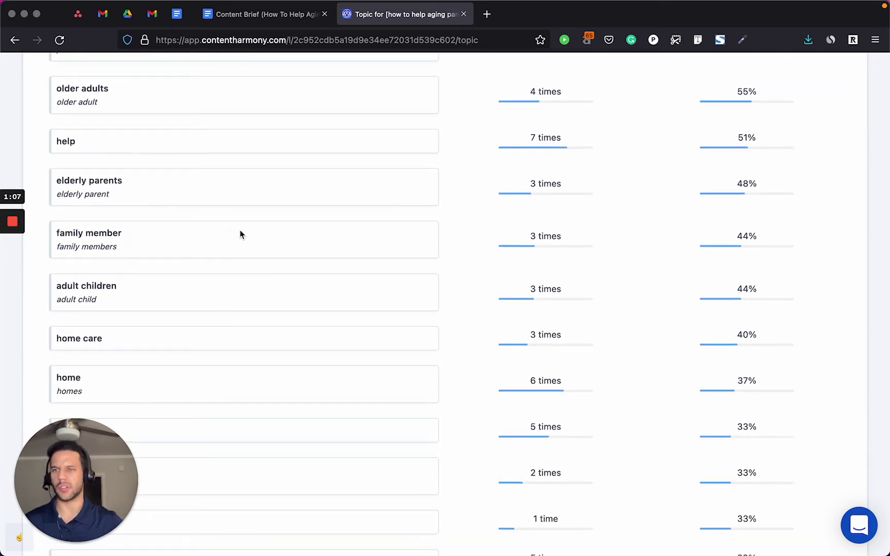
pyautogui.scroll(-3, 240, 235)
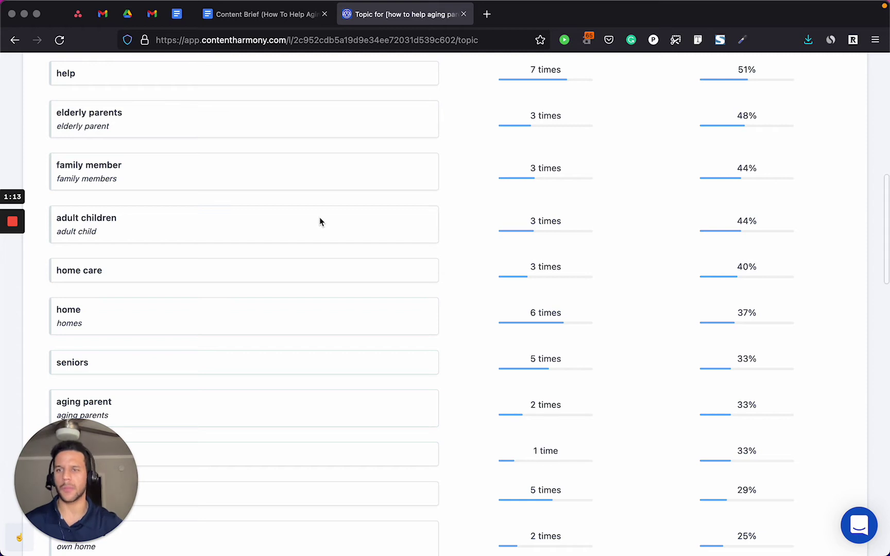
pyautogui.scroll(-8, 319, 221)
pyautogui.scroll(-5, 319, 218)
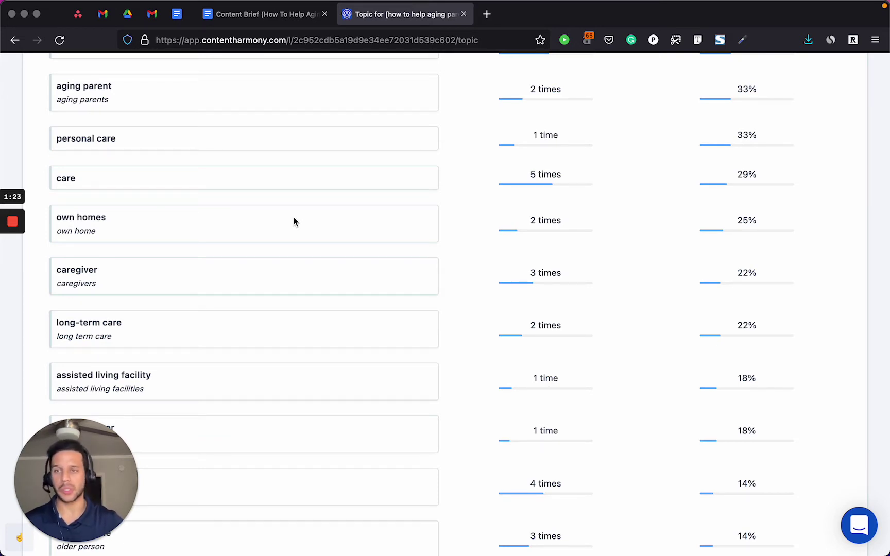
pyautogui.scroll(-4, 327, 221)
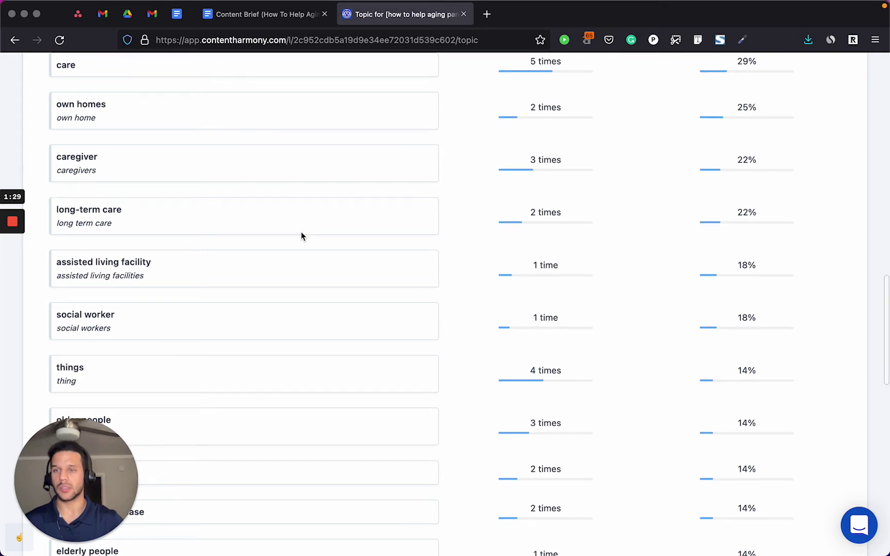
pyautogui.scroll(-3, 301, 236)
pyautogui.scroll(-1, 301, 236)
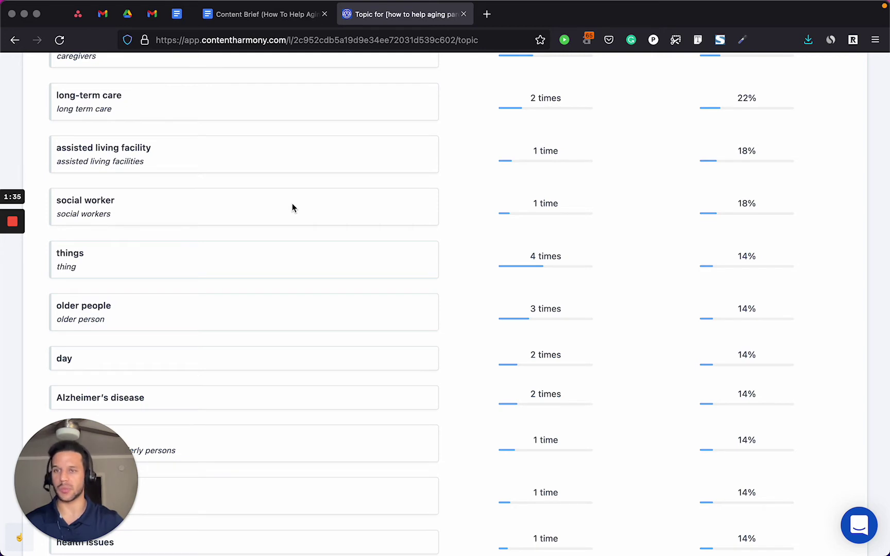
pyautogui.scroll(-5, 292, 207)
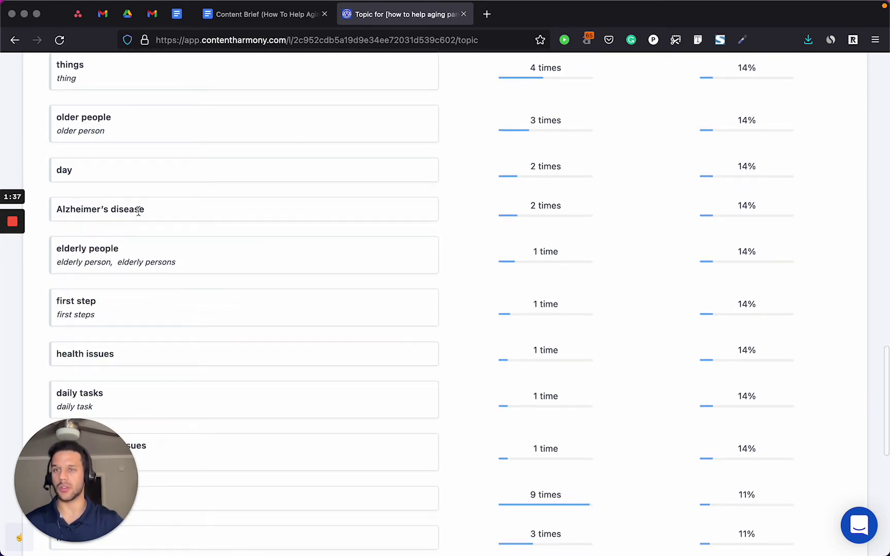
pyautogui.scroll(-3, 315, 268)
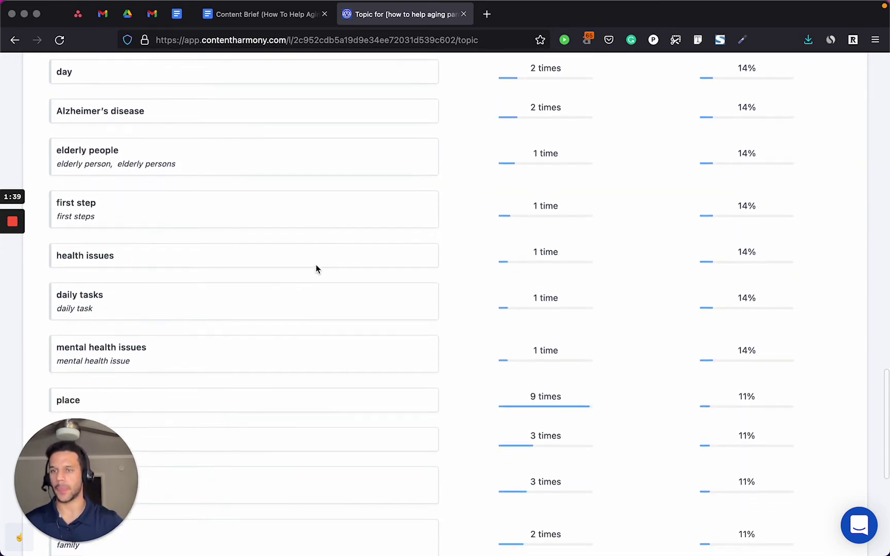
pyautogui.moveTo(17, 238)
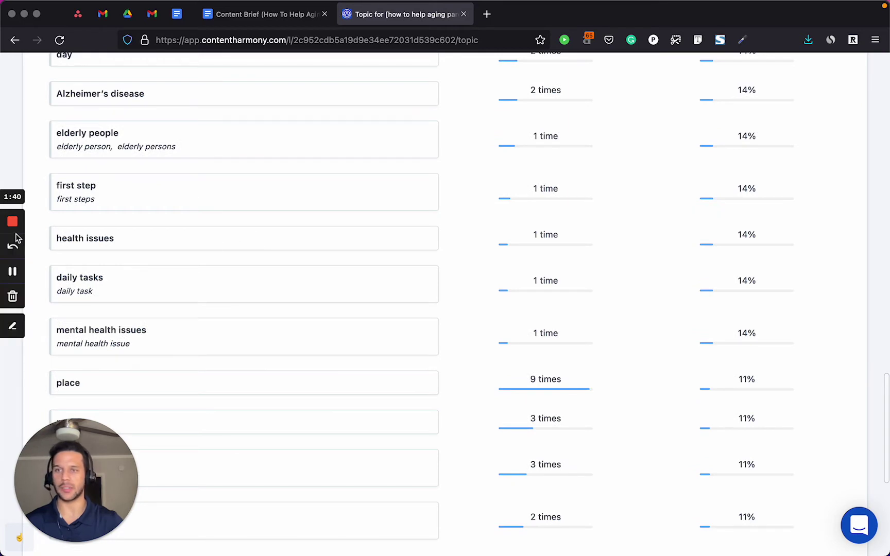
# - Show the Outline analysis and examine the heading structure of the homecareassistance.com article on helping parents age in place
pyautogui.click(12, 271)
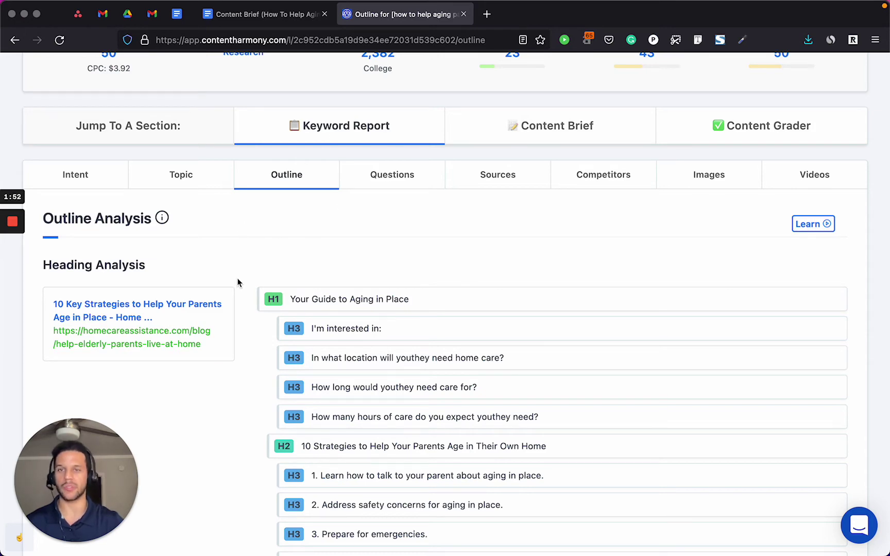
pyautogui.scroll(-5, 222, 268)
pyautogui.scroll(-1, 215, 266)
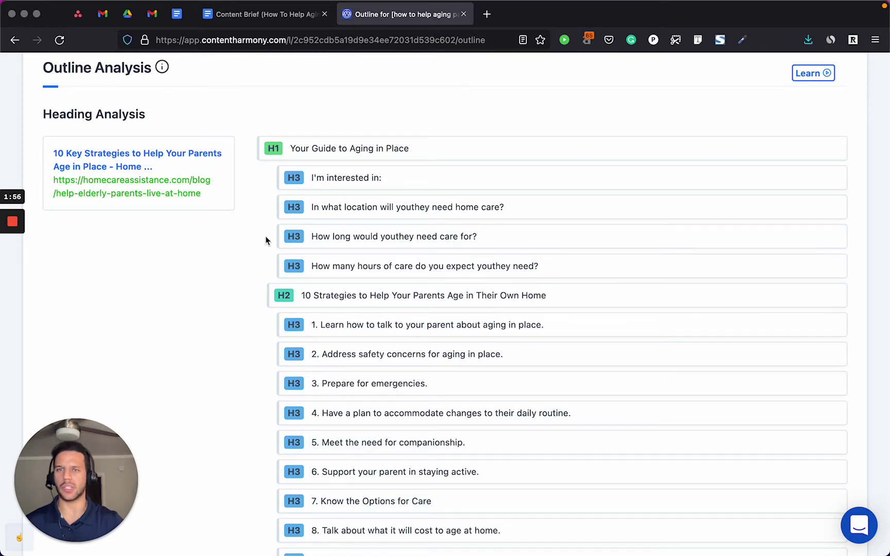
pyautogui.scroll(-20, 237, 289)
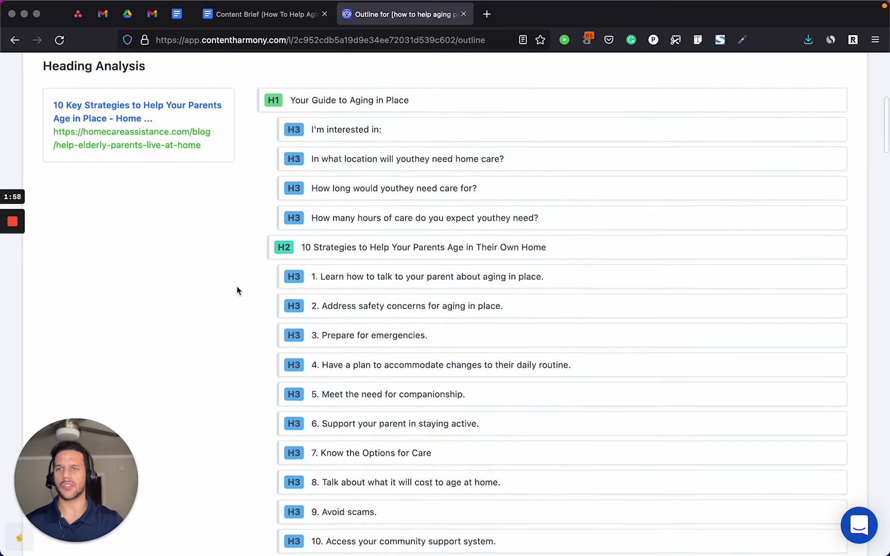
pyautogui.scroll(20, 237, 290)
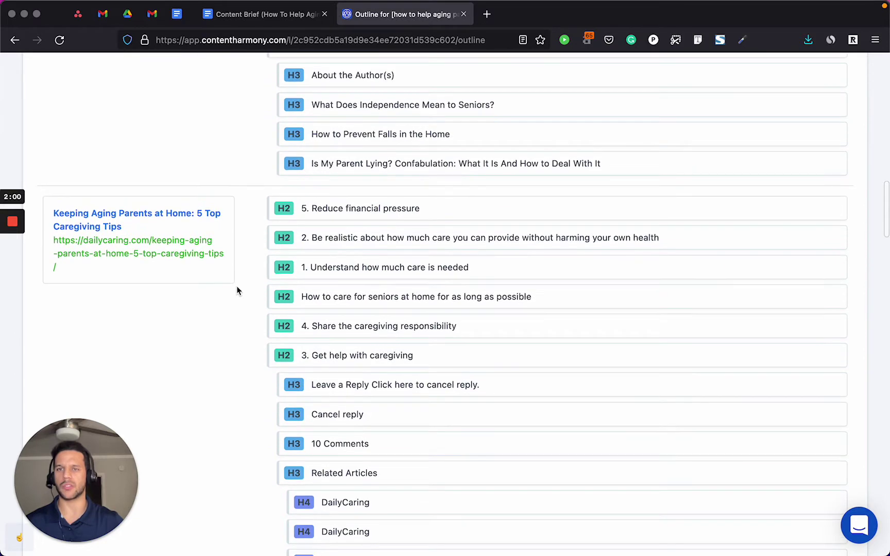
pyautogui.scroll(-5, 237, 291)
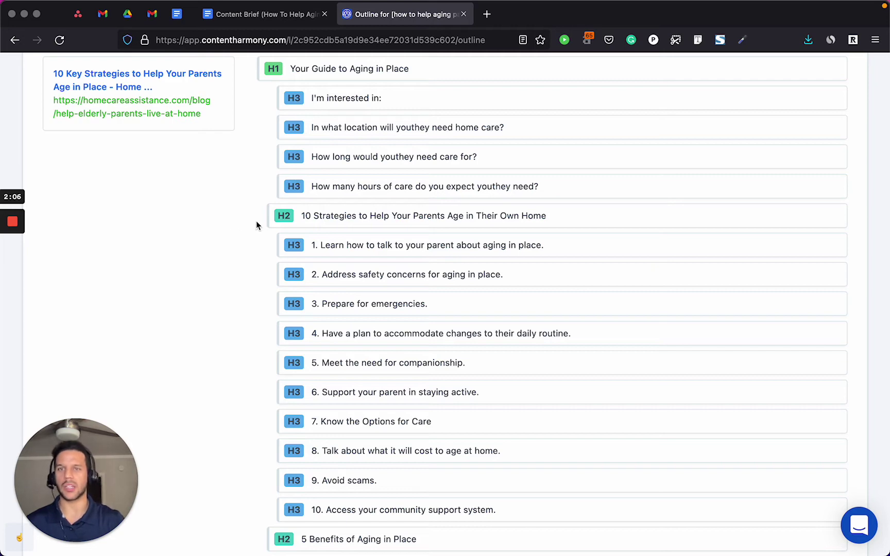
pyautogui.scroll(1, 218, 199)
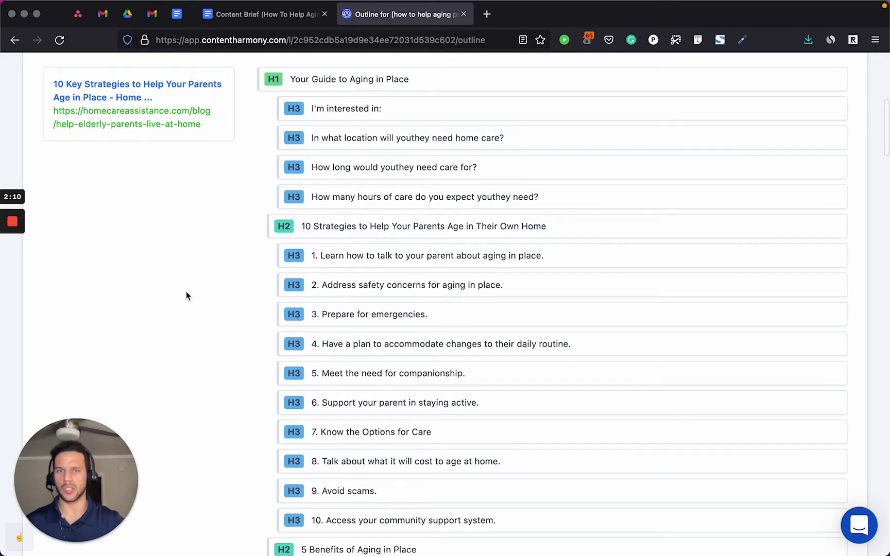
pyautogui.scroll(5, 187, 296)
pyautogui.scroll(-3, 225, 322)
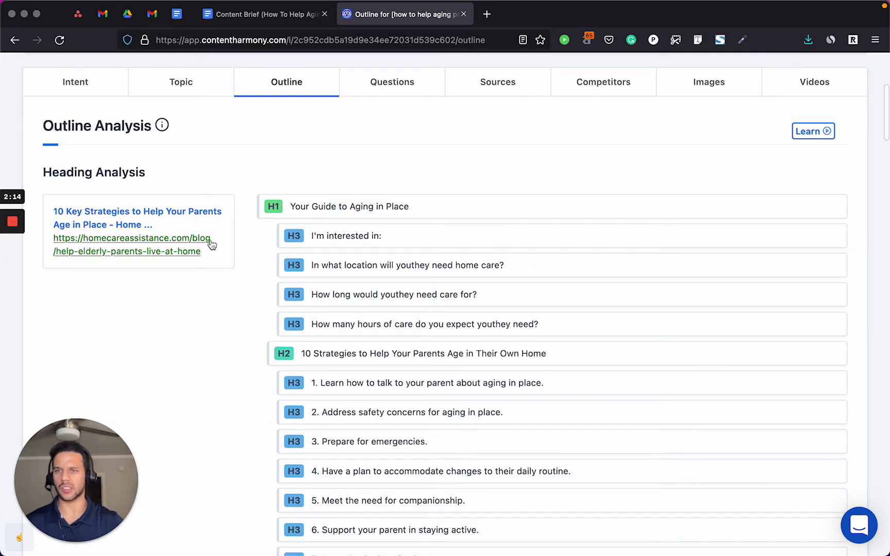
# - Compare the heading outlines of the other ranking articles, including those from dailycaring.com, cahooncare.com and nia.nih.gov
pyautogui.scroll(-14, 196, 320)
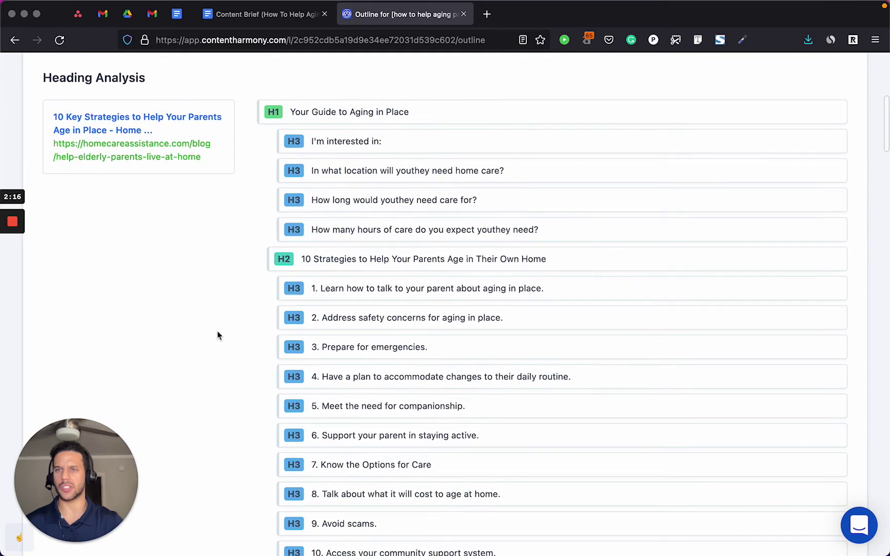
pyautogui.scroll(-2, 218, 334)
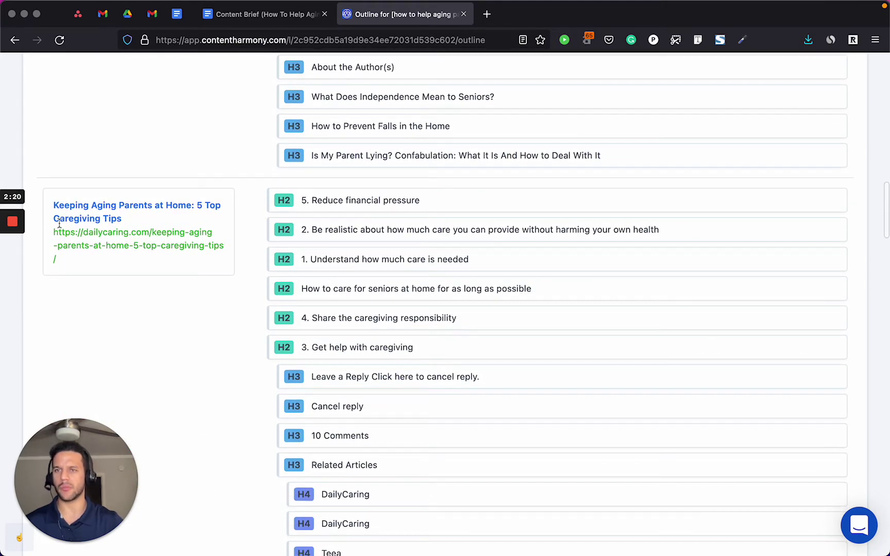
pyautogui.scroll(-9, 234, 325)
pyautogui.scroll(6, 234, 324)
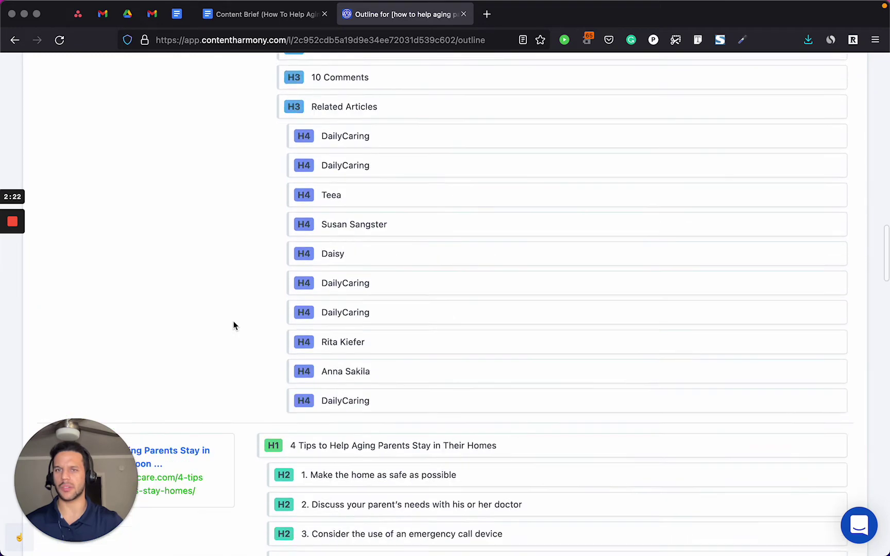
pyautogui.scroll(-9, 234, 326)
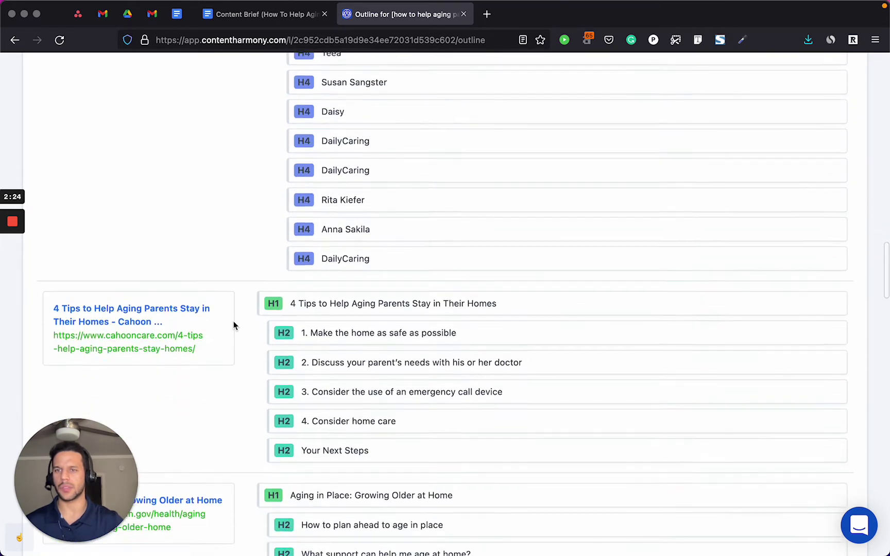
pyautogui.scroll(-2, 242, 298)
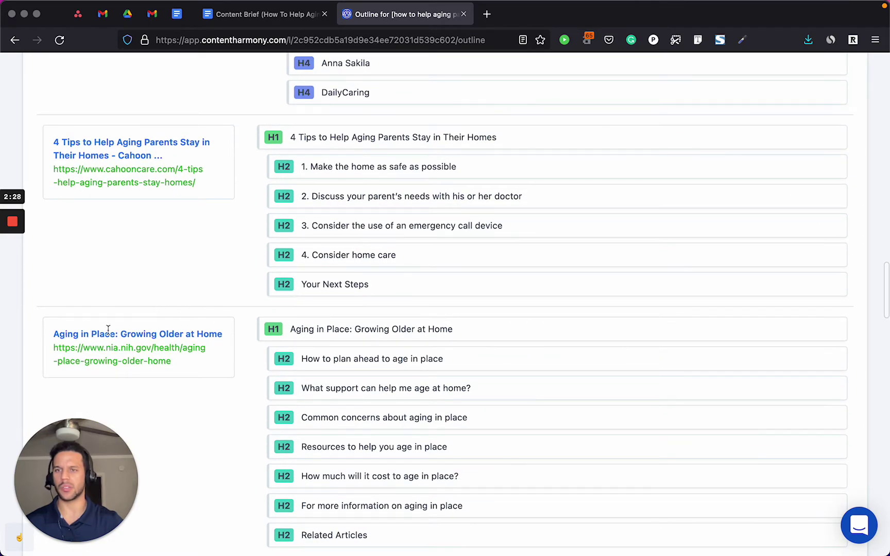
pyautogui.scroll(-6, 191, 327)
pyautogui.scroll(20, 242, 269)
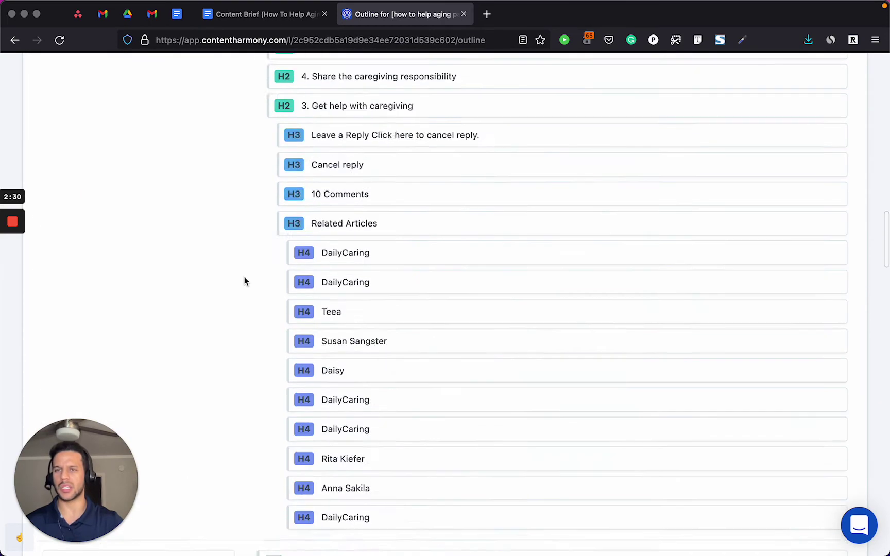
# - Review the competing articles' heading outlines in the Heading Analysis, from homecareassistance.com through the AARP, khn.org and Forbes articles
pyautogui.scroll(-20, 245, 278)
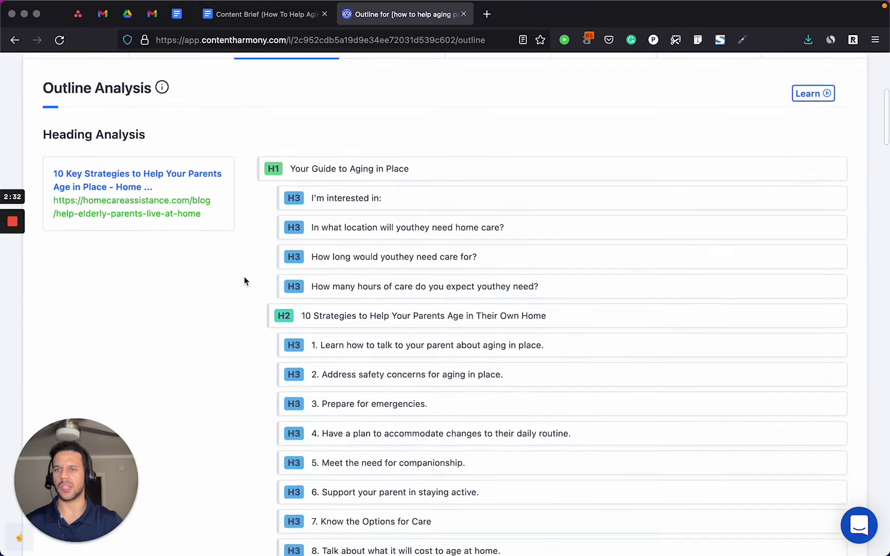
pyautogui.scroll(-15, 244, 281)
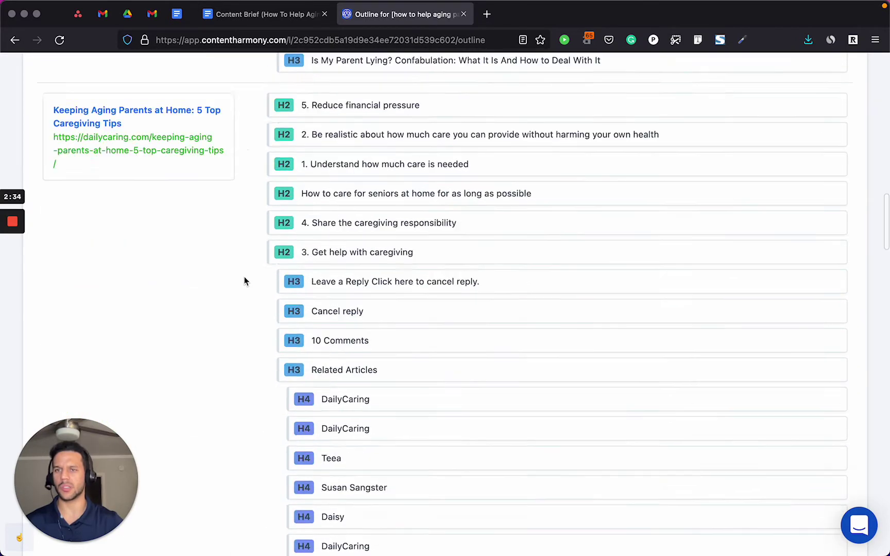
pyautogui.scroll(-3, 245, 280)
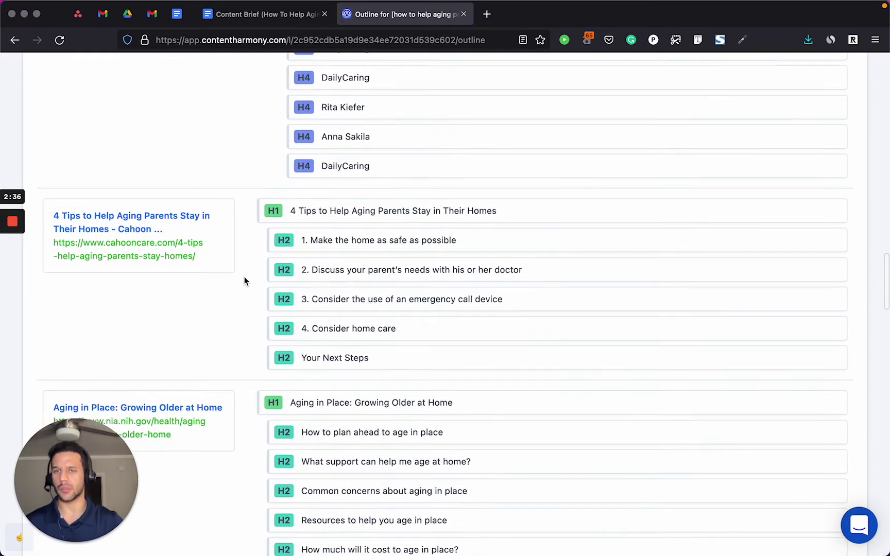
pyautogui.scroll(-6, 244, 280)
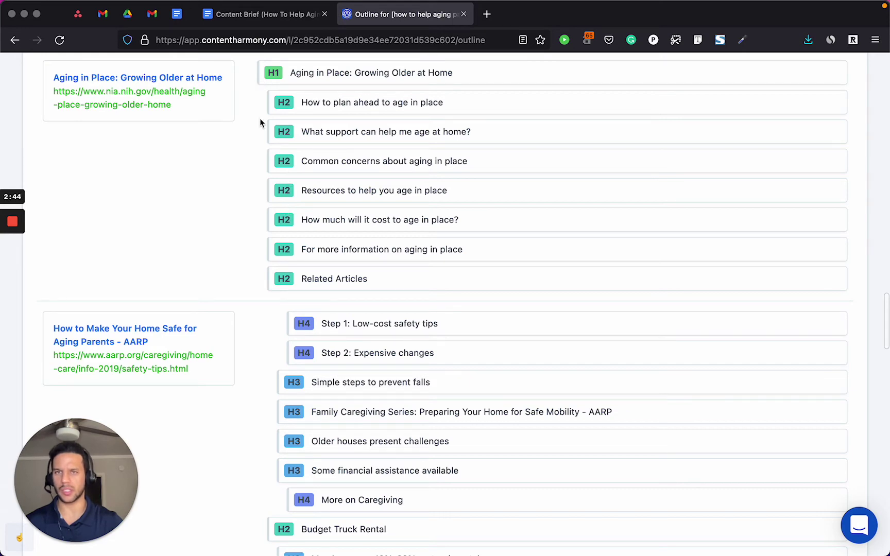
pyautogui.scroll(-3, 206, 205)
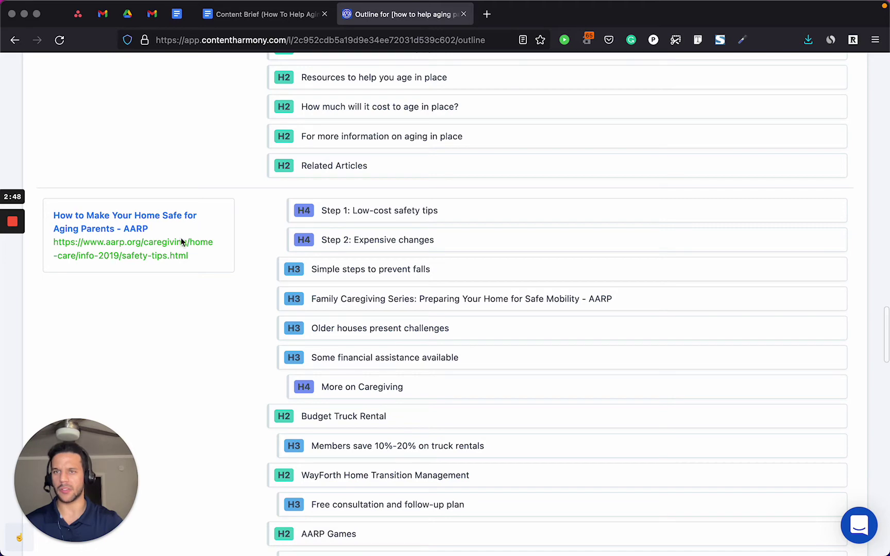
pyautogui.scroll(-8, 215, 309)
pyautogui.scroll(-6, 215, 310)
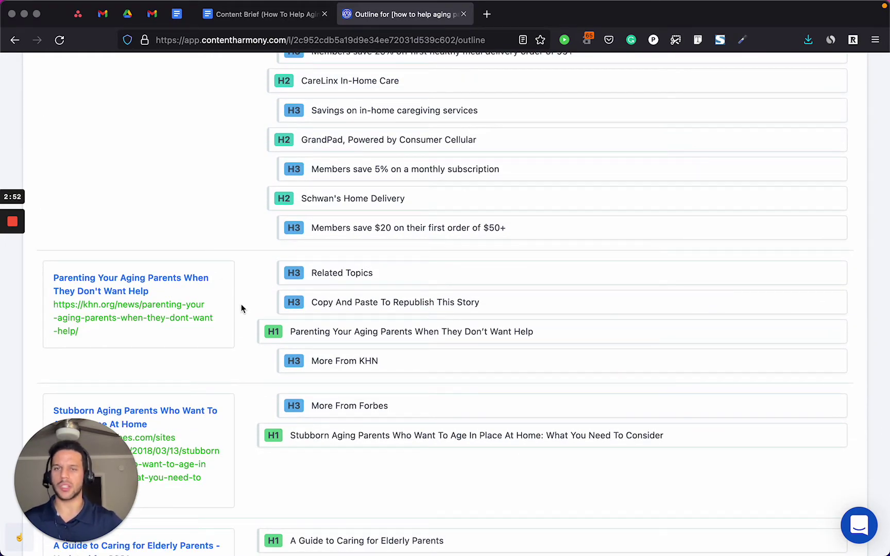
pyautogui.scroll(15, 241, 290)
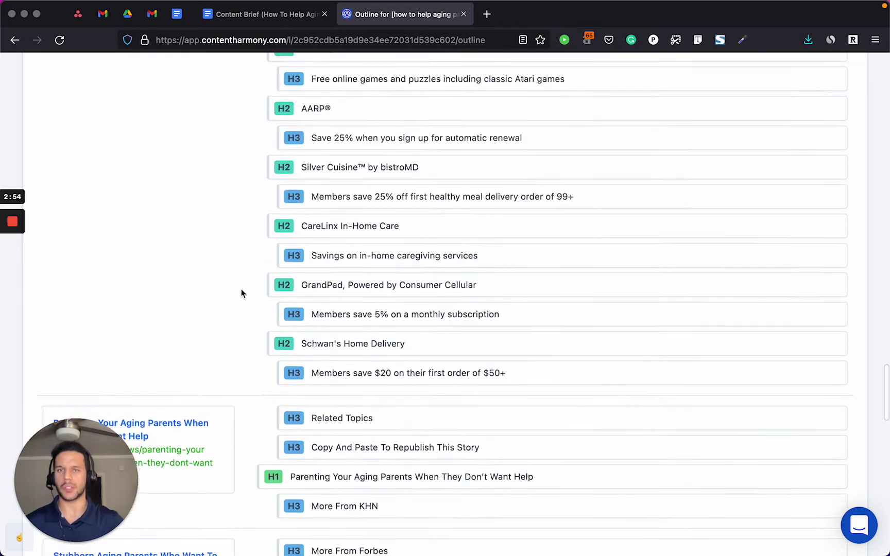
pyautogui.scroll(20, 241, 291)
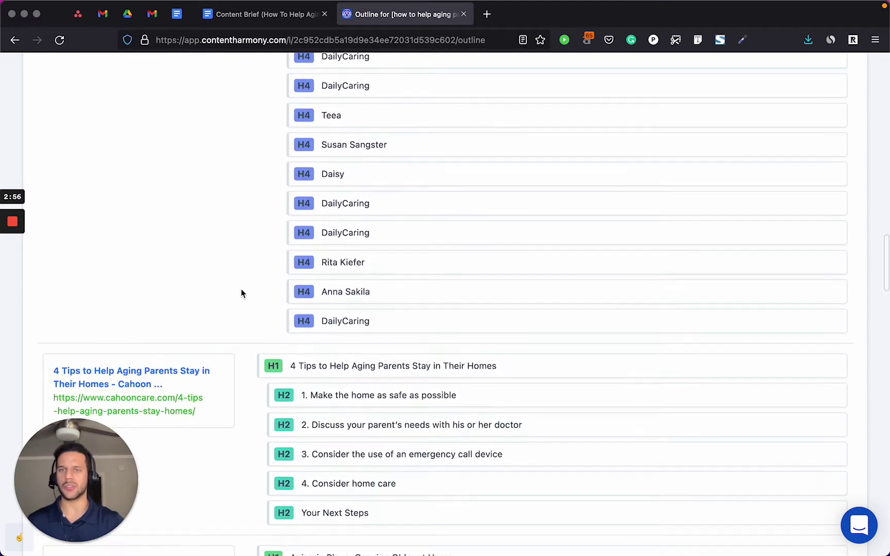
pyautogui.scroll(5, 241, 290)
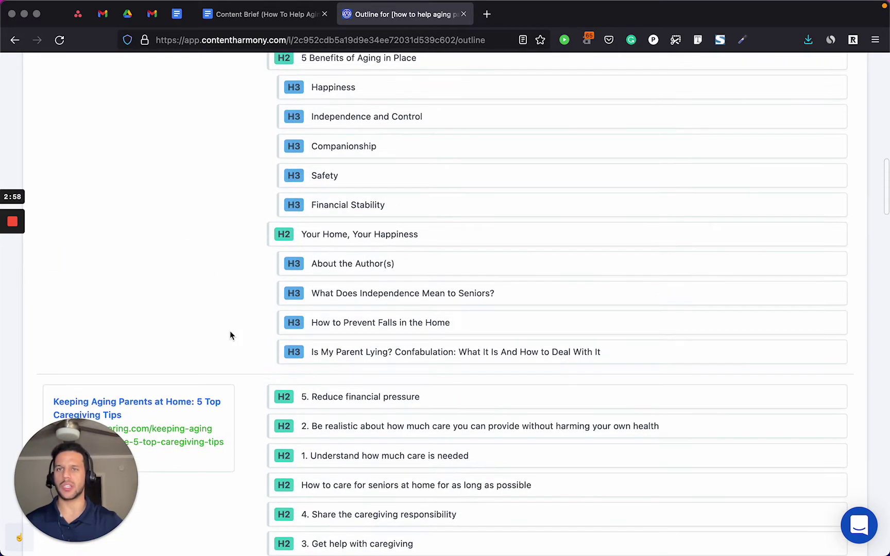
# - Switch to the Content Brief in Google Docs and place the cursor in the empty second item of the Outline list
pyautogui.click(250, 14)
pyautogui.scroll(-10, 174, 308)
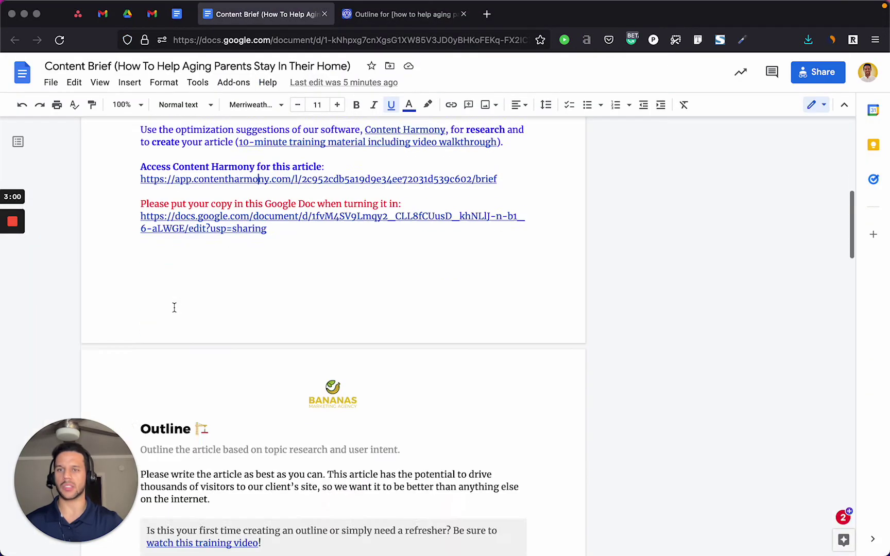
pyautogui.click(174, 295)
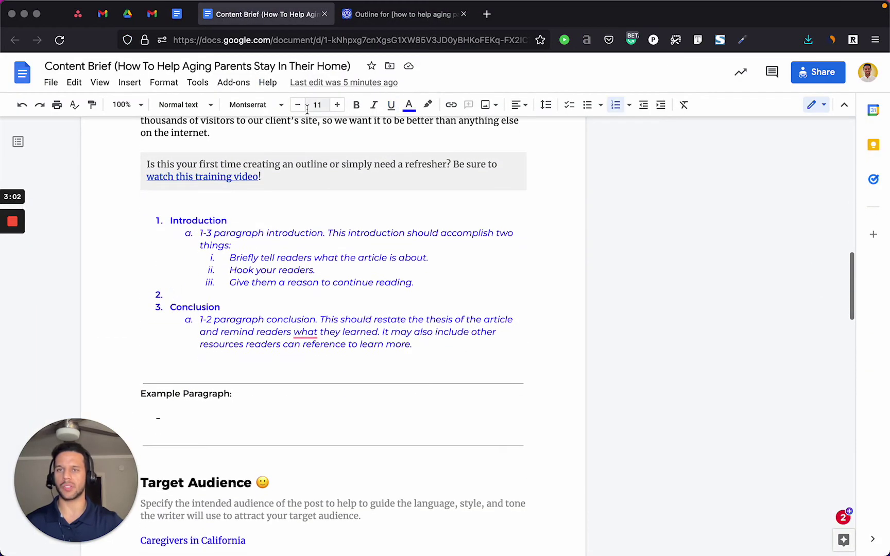
# - Return to Content Harmony's Outline analysis and examine the homecareassistance.com headings on the 10 strategies and 5 benefits of aging in place
pyautogui.click(346, 19)
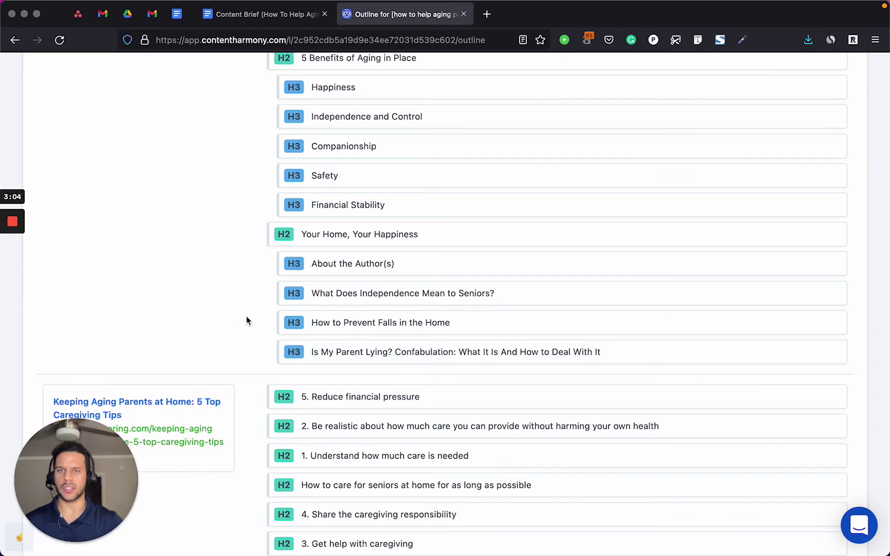
pyautogui.scroll(6, 247, 320)
pyautogui.scroll(7, 231, 340)
pyautogui.scroll(-3, 235, 342)
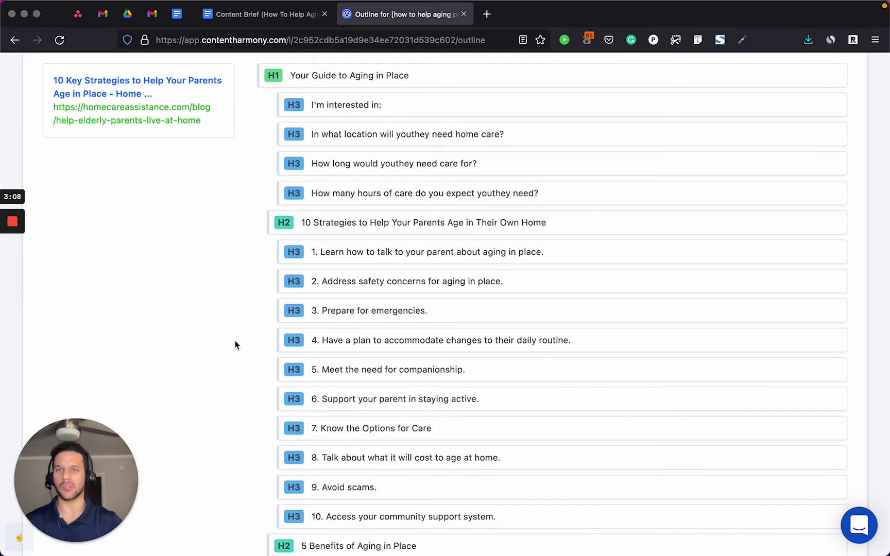
pyautogui.scroll(-1, 235, 344)
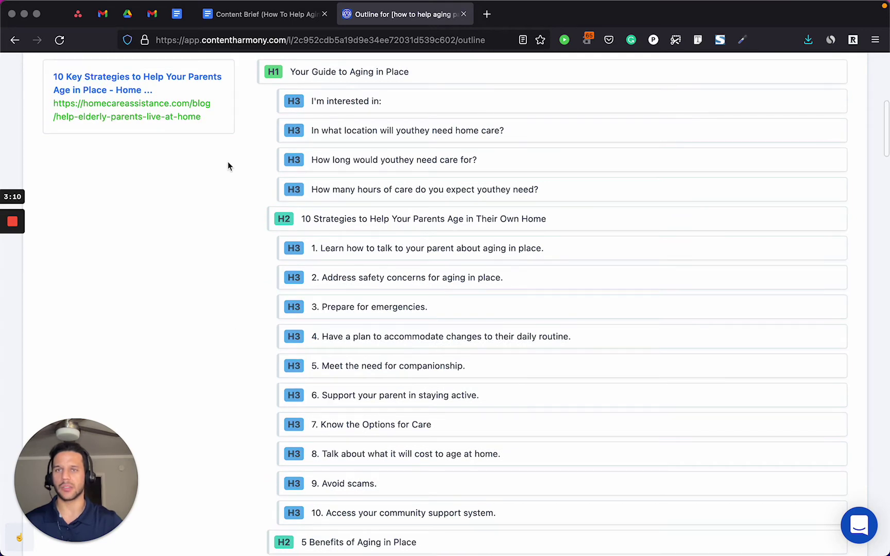
pyautogui.scroll(-2, 248, 274)
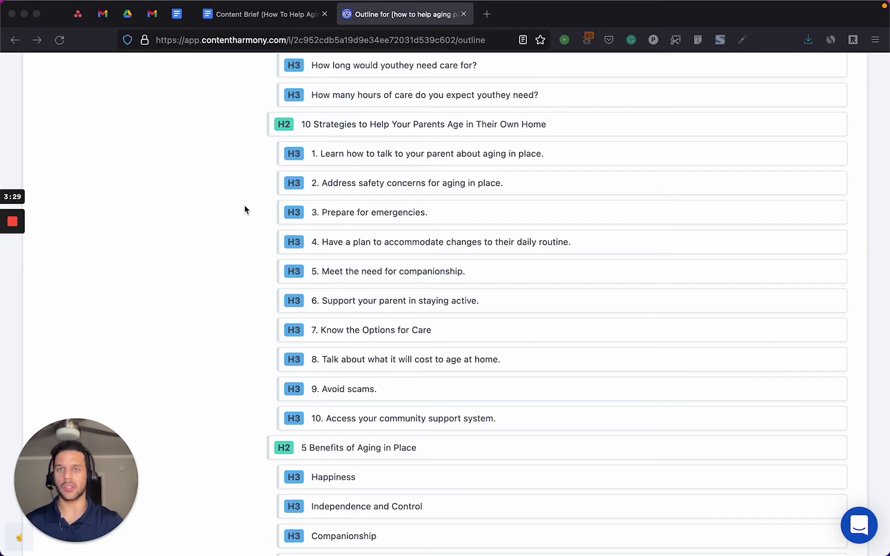
pyautogui.scroll(1, 238, 260)
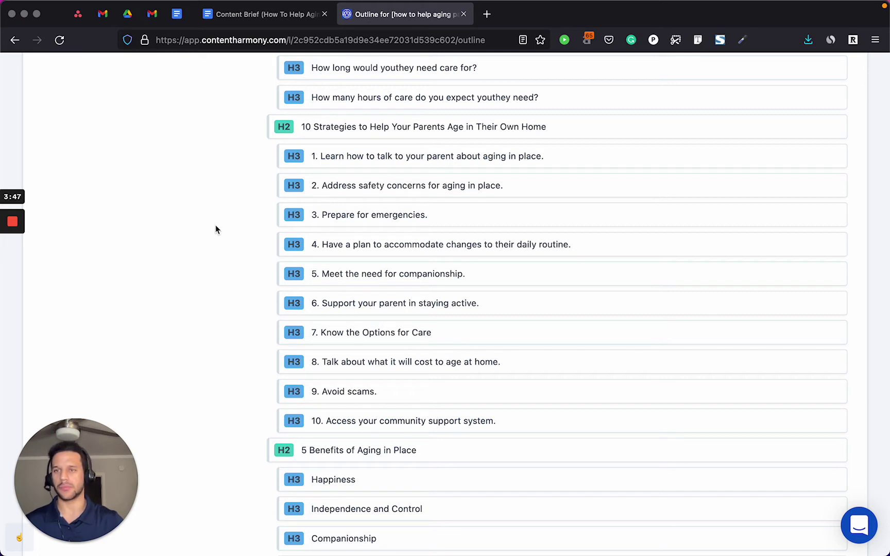
pyautogui.scroll(-5, 235, 312)
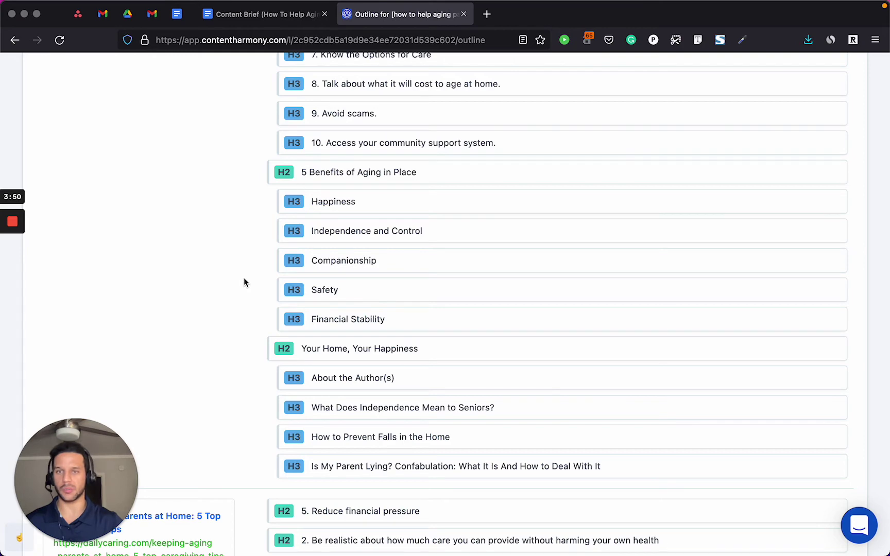
pyautogui.scroll(-2, 244, 278)
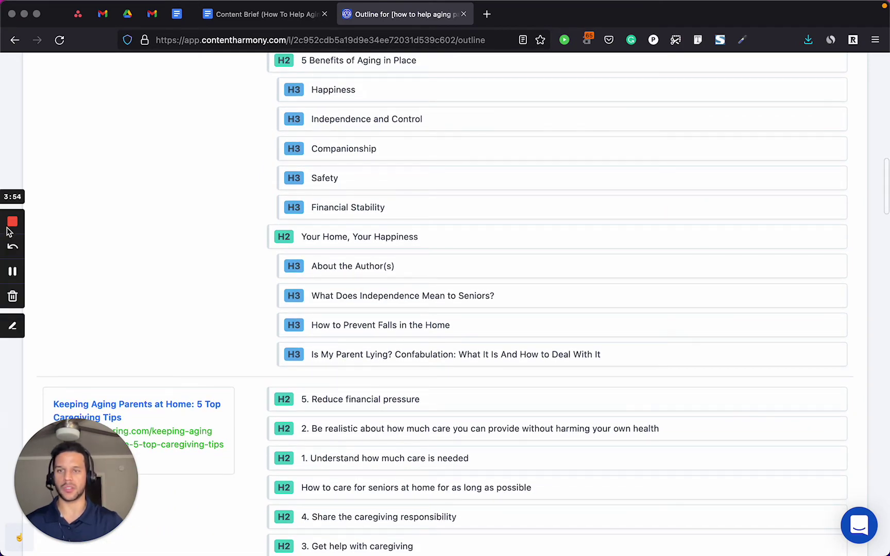
# - Compare the dailycaring.com, cahooncare.com, nia.nih.gov and AARP heading structures with the 10 strategies listed for homecareassistance.com
pyautogui.scroll(-3, 190, 335)
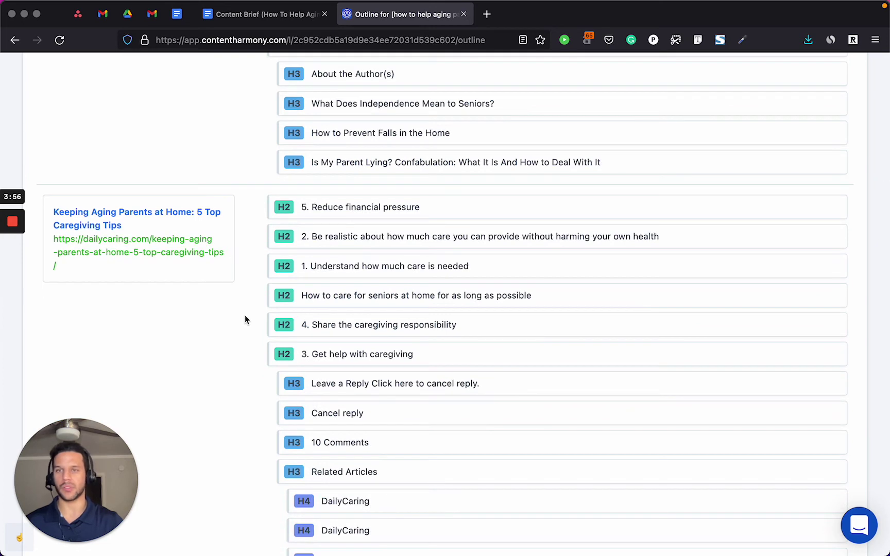
pyautogui.scroll(-1, 245, 320)
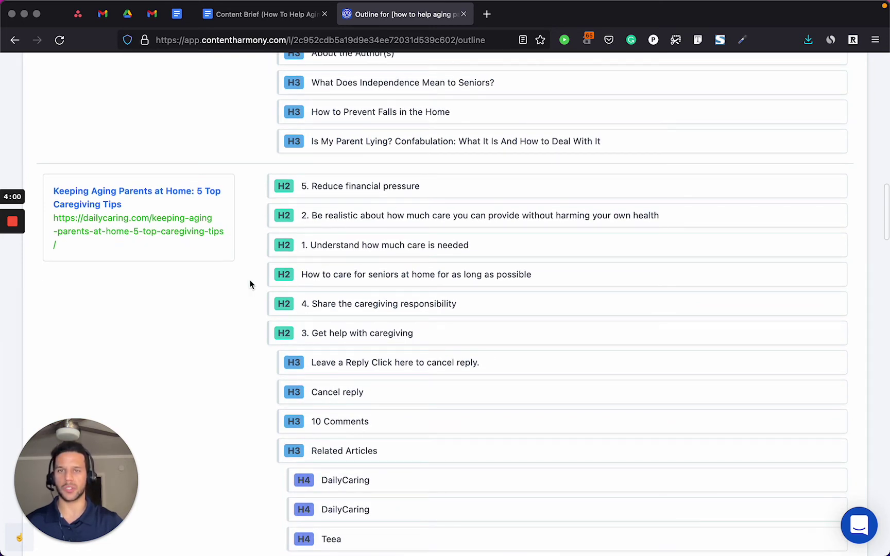
pyautogui.scroll(-10, 234, 335)
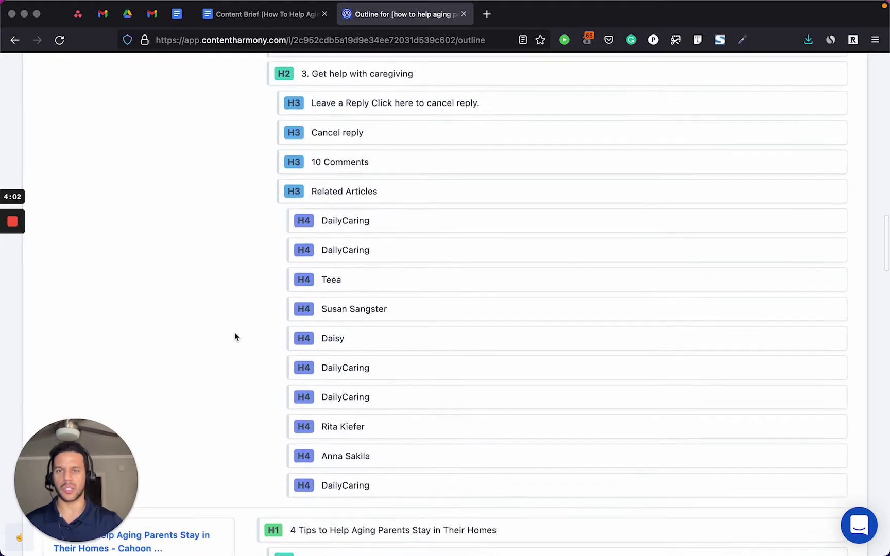
pyautogui.scroll(-3, 235, 335)
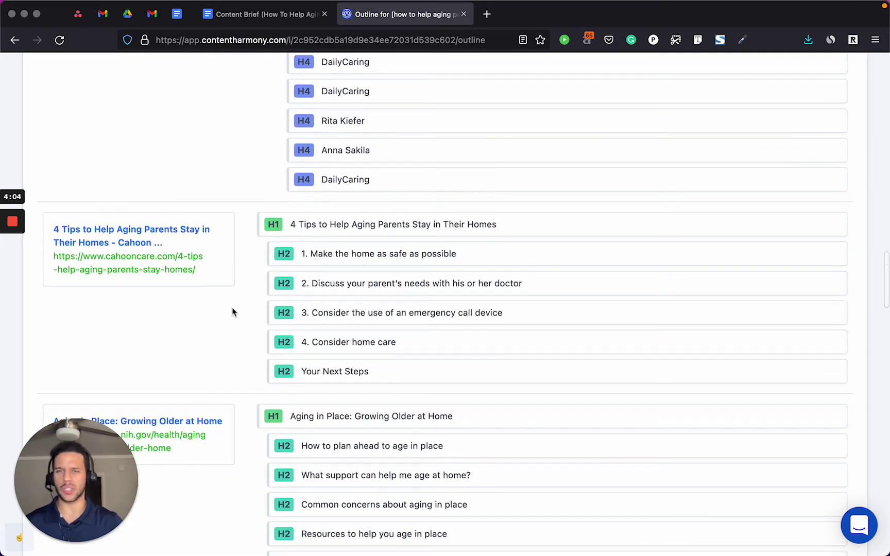
pyautogui.scroll(-9, 232, 312)
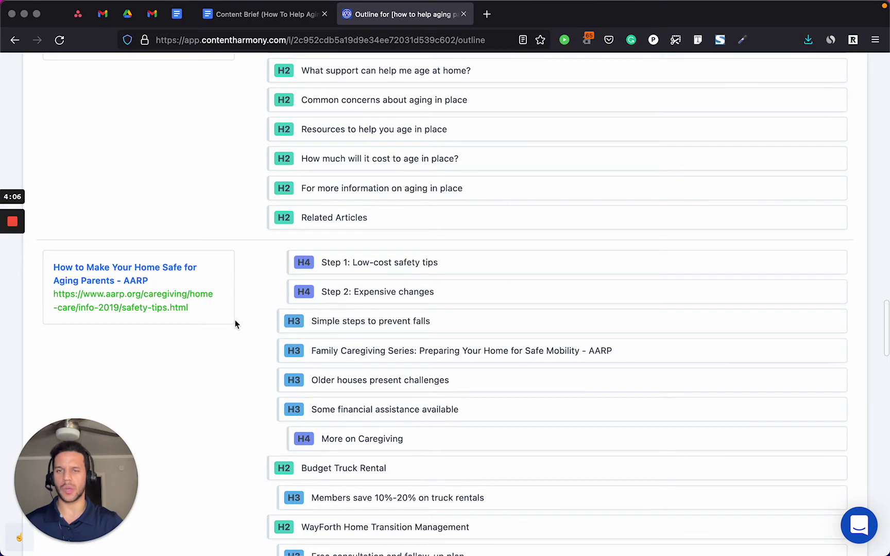
pyautogui.scroll(-5, 235, 322)
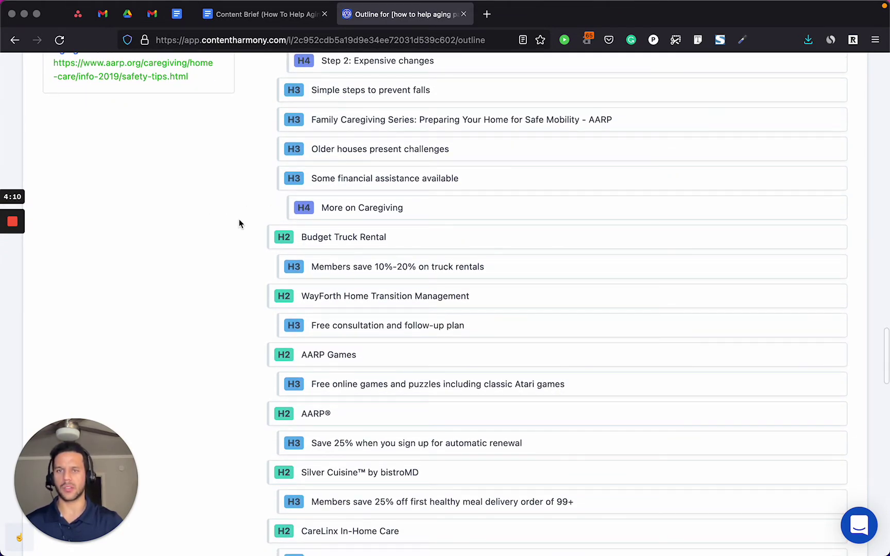
pyautogui.scroll(2, 239, 224)
pyautogui.scroll(-1, 238, 223)
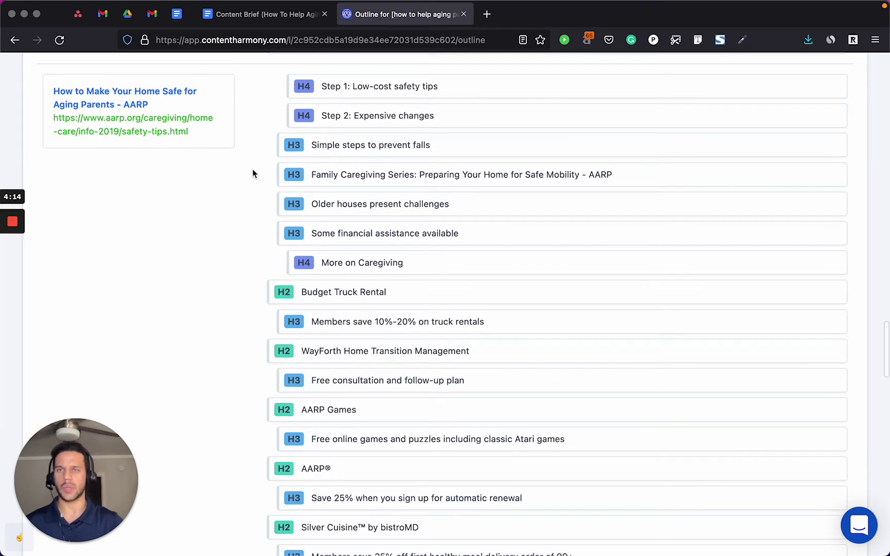
pyautogui.scroll(2, 243, 245)
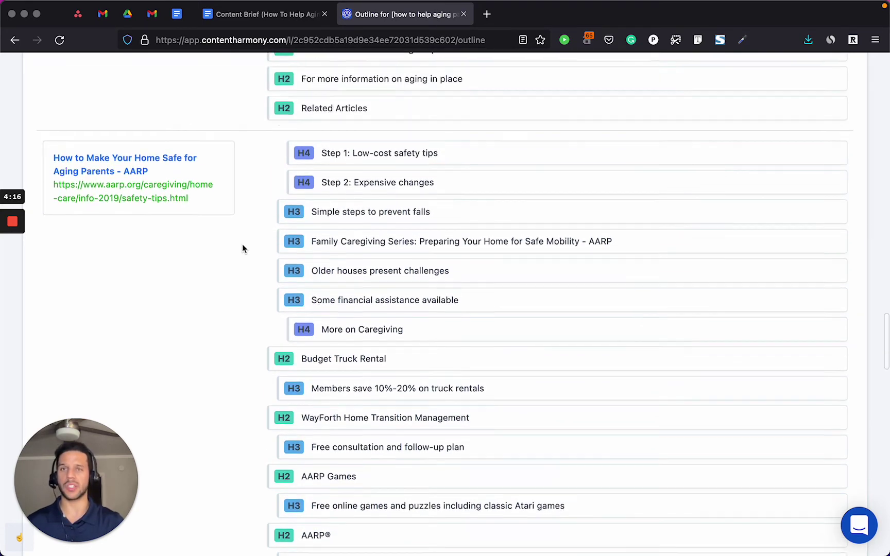
pyautogui.scroll(20, 242, 232)
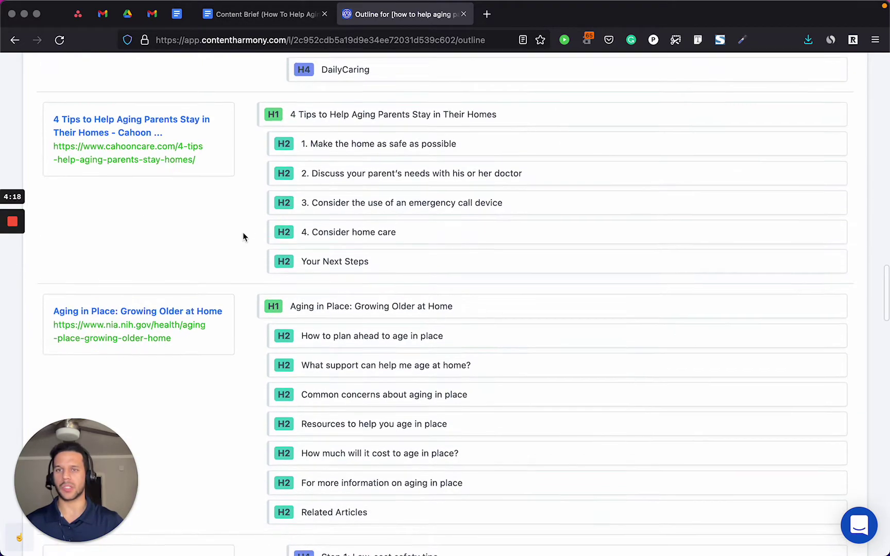
pyautogui.scroll(20, 243, 232)
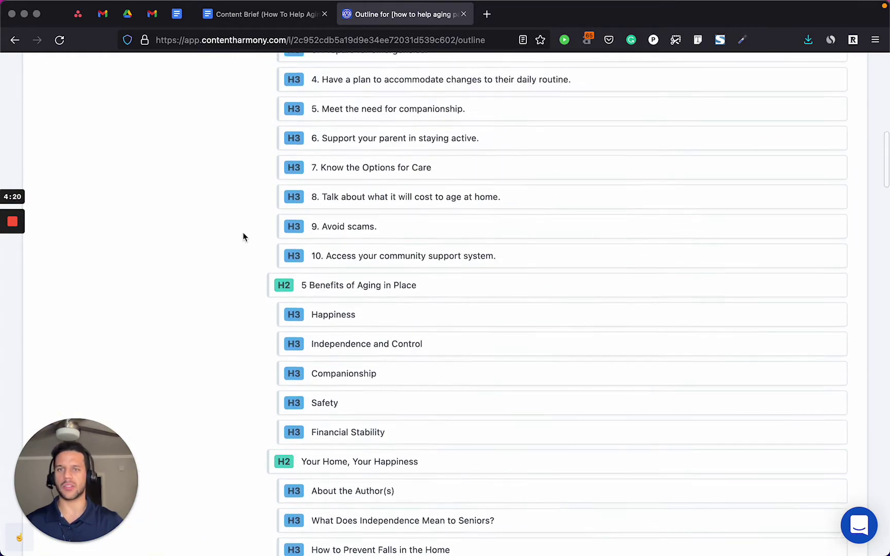
pyautogui.scroll(-4, 229, 324)
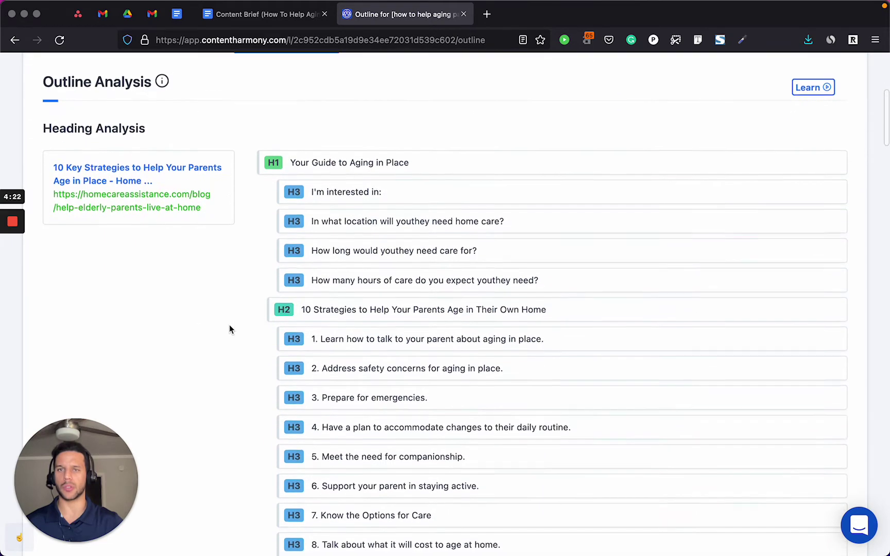
# - Switch to the Content Brief in Google Docs and write "How to talk to your parents" as the second Outline item
pyautogui.click(253, 17)
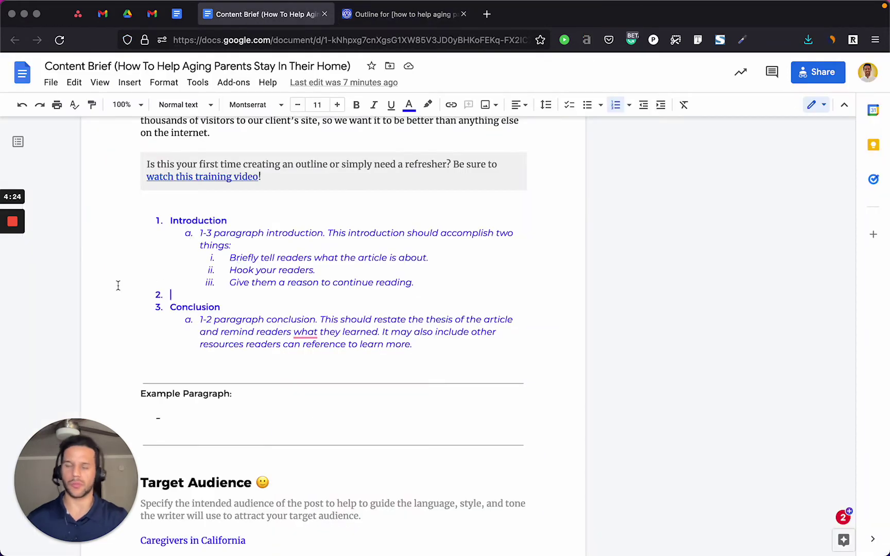
pyautogui.write('How to')
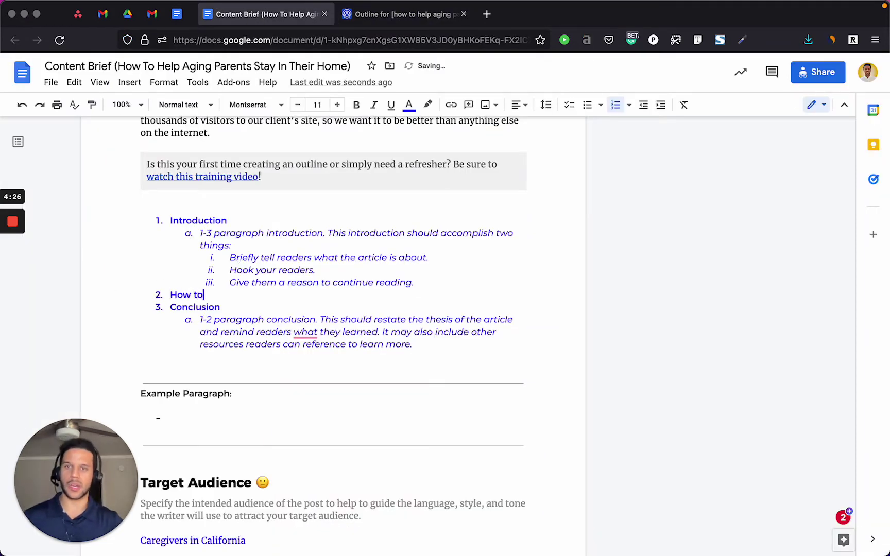
pyautogui.write(' talk to your')
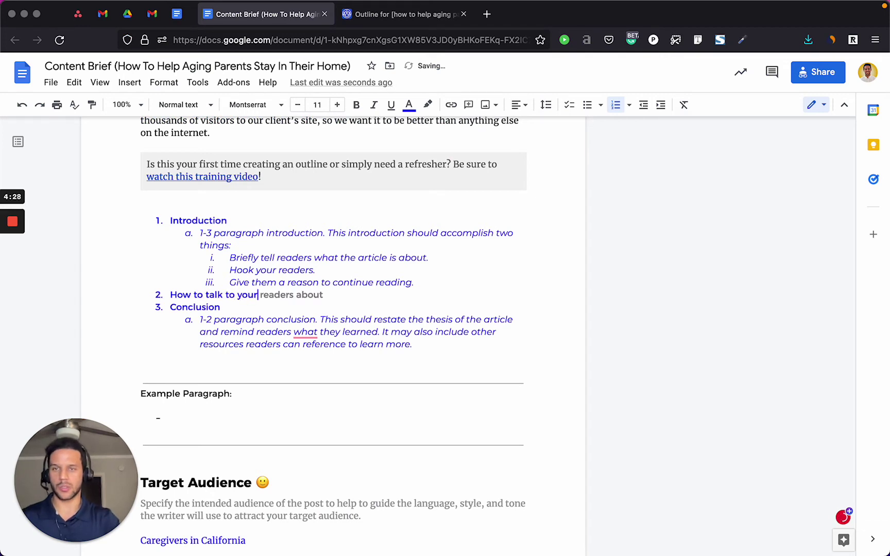
pyautogui.write(' parent')
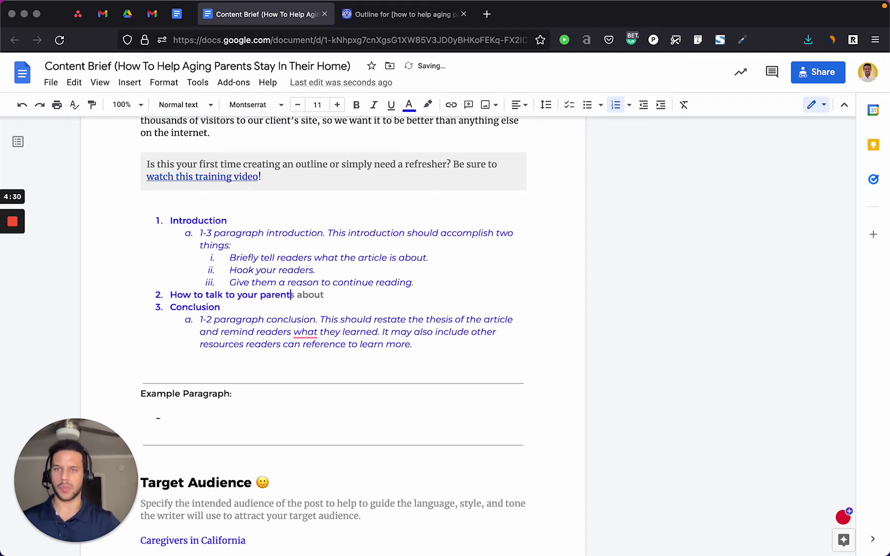
pyautogui.write('s ab')
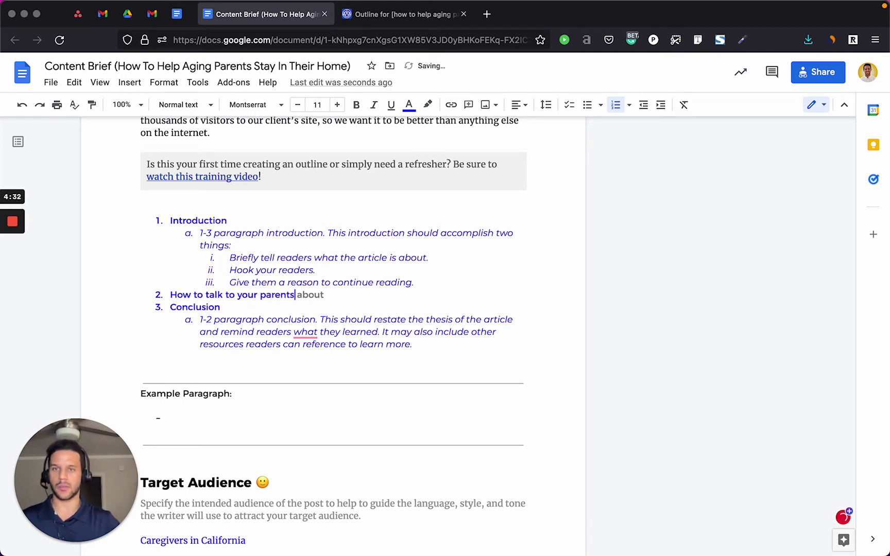
pyautogui.press('BackSpace')
pyautogui.press('BackSpace')
pyautogui.press('BackSpace')
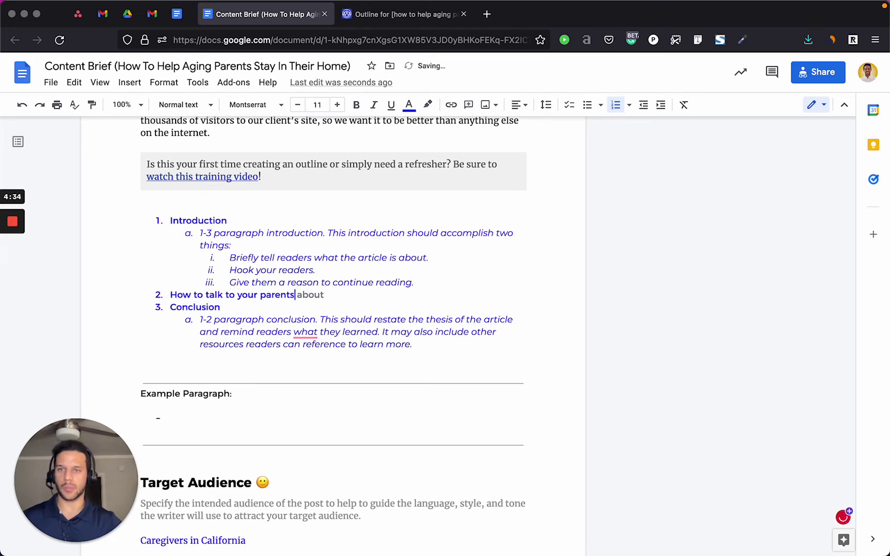
# - Add a third Outline heading, "How to prepare", and give it the indented sub-item "Safety"
pyautogui.press('Return')
pyautogui.write('How to ')
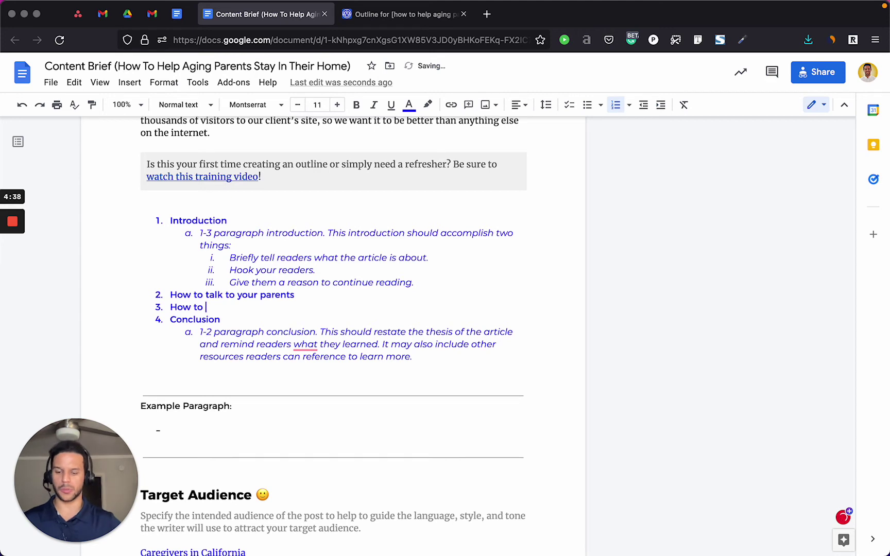
pyautogui.write('prepare')
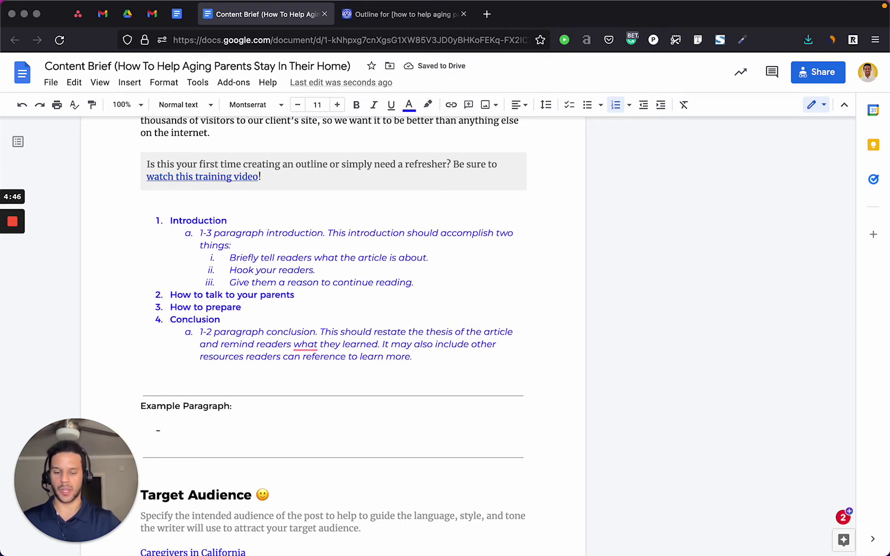
pyautogui.press('Return')
pyautogui.press('Tab')
pyautogui.write("Safety'")
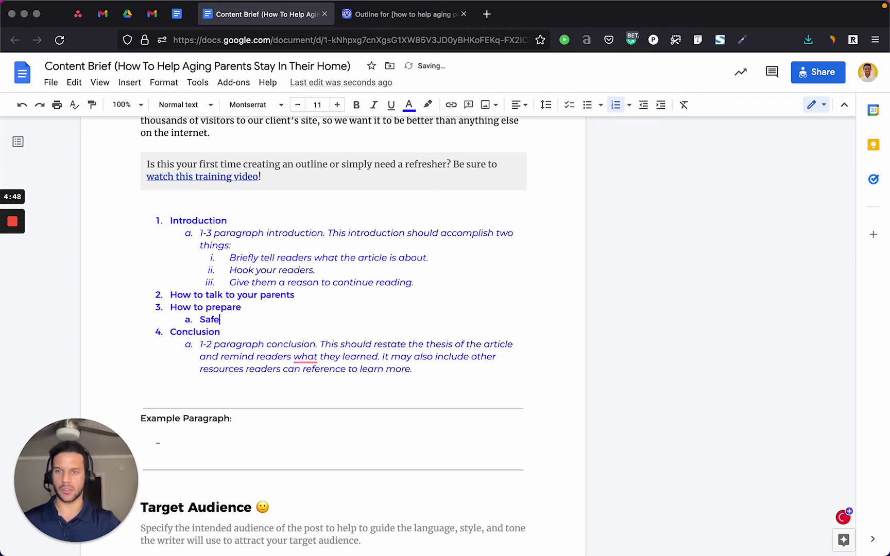
pyautogui.press('Return')
pyautogui.press('Left')
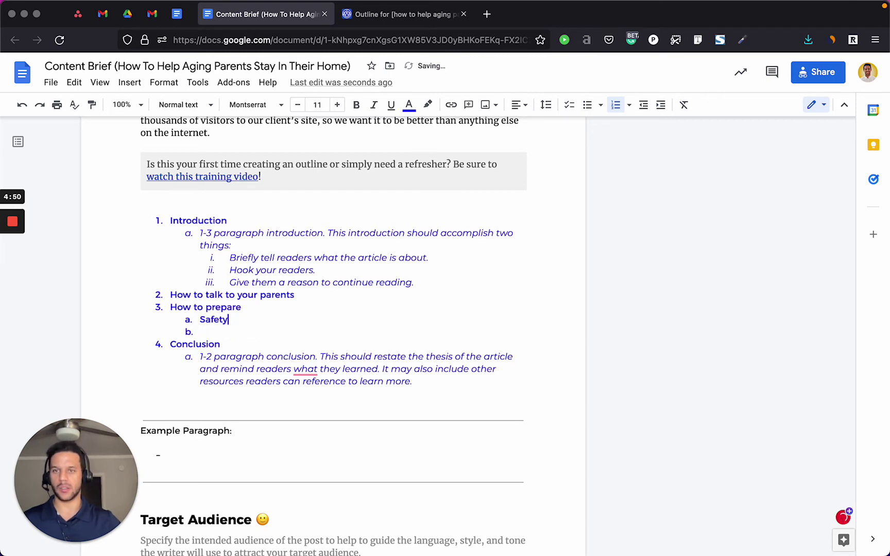
pyautogui.press('BackSpace')
pyautogui.press('Right')
# - Add the sub-items "Finances" and "Emergency plans" below Safety, followed by an empty sub-item
pyautogui.write('Financ')
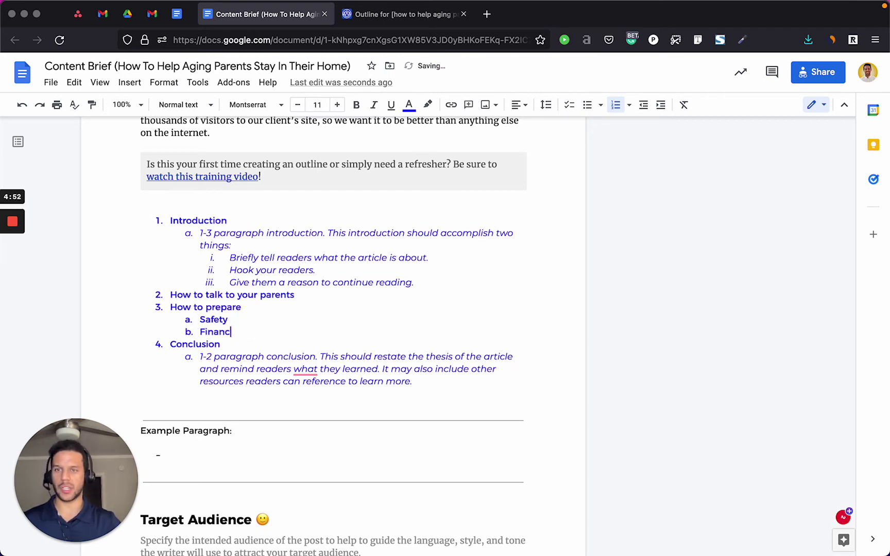
pyautogui.write('es')
pyautogui.press('Return')
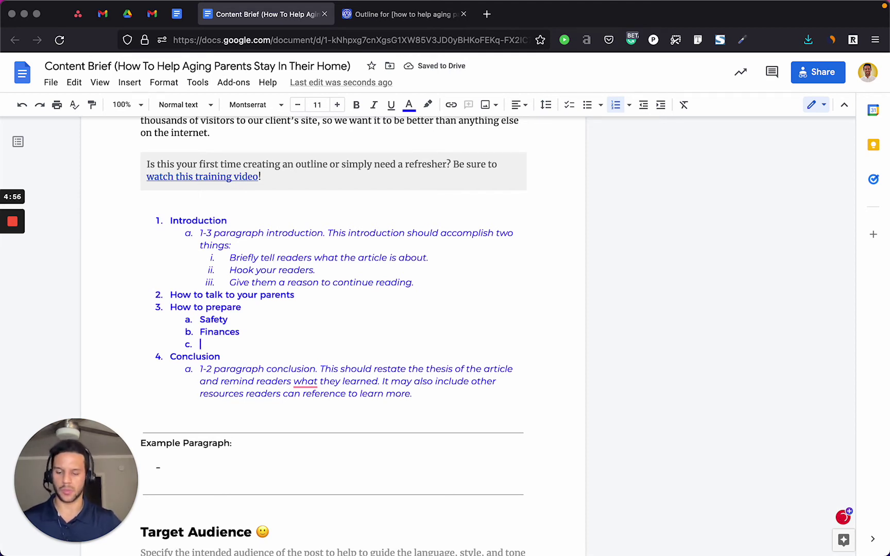
pyautogui.write('Emergency plan')
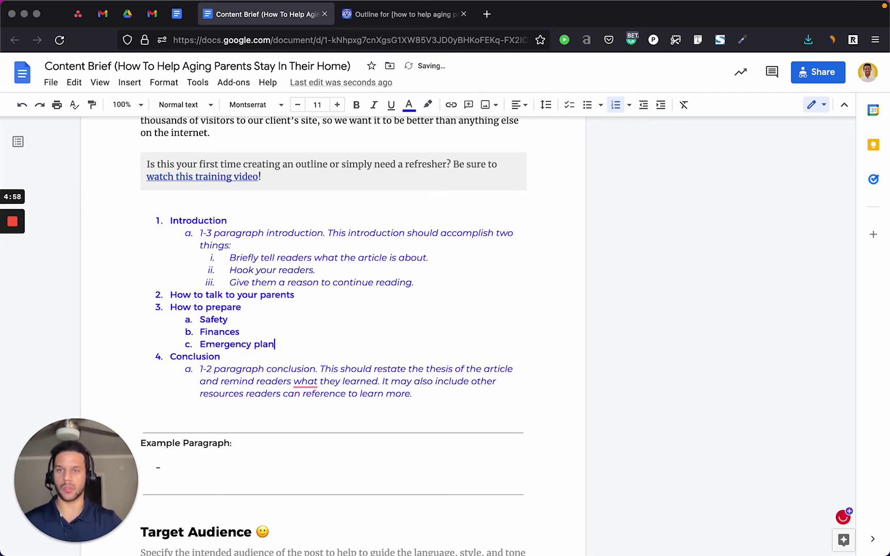
pyautogui.write('s')
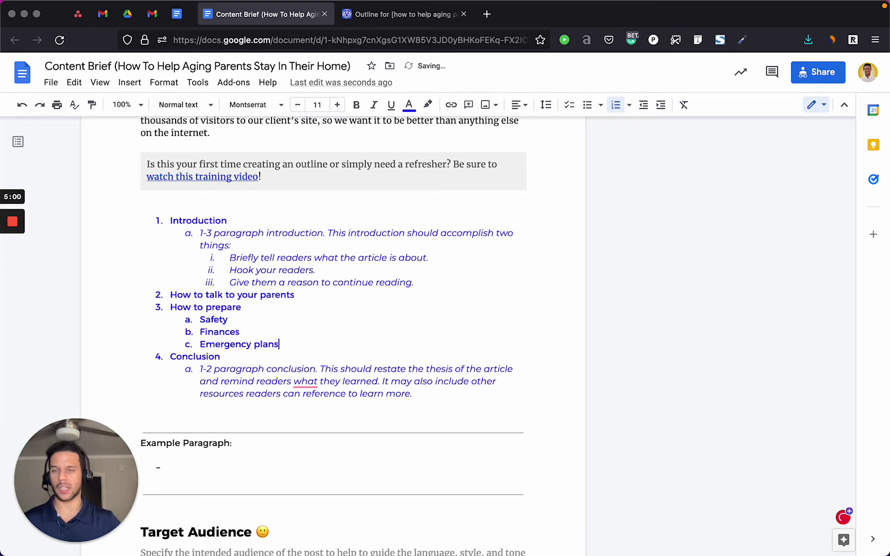
pyautogui.press('Return')
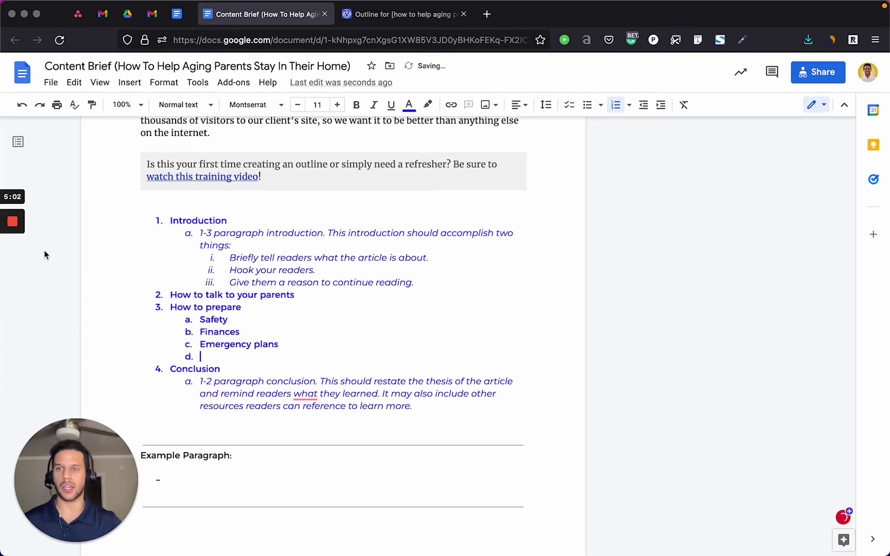
# - Review the expanded outline alongside the competitor headings in Content Harmony, and place the cursor after Uber/Lyft in the brief
pyautogui.moveTo(23, 226)
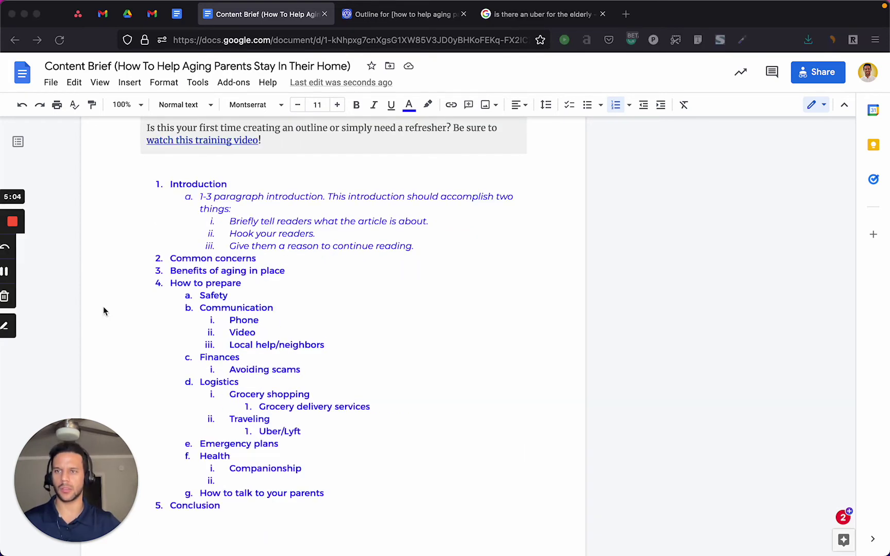
pyautogui.scroll(-3, 103, 308)
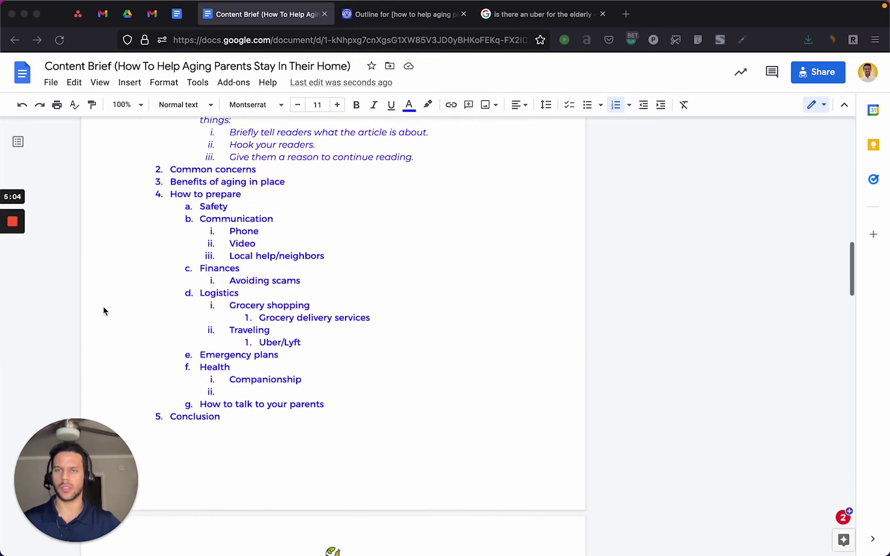
pyautogui.scroll(1, 103, 308)
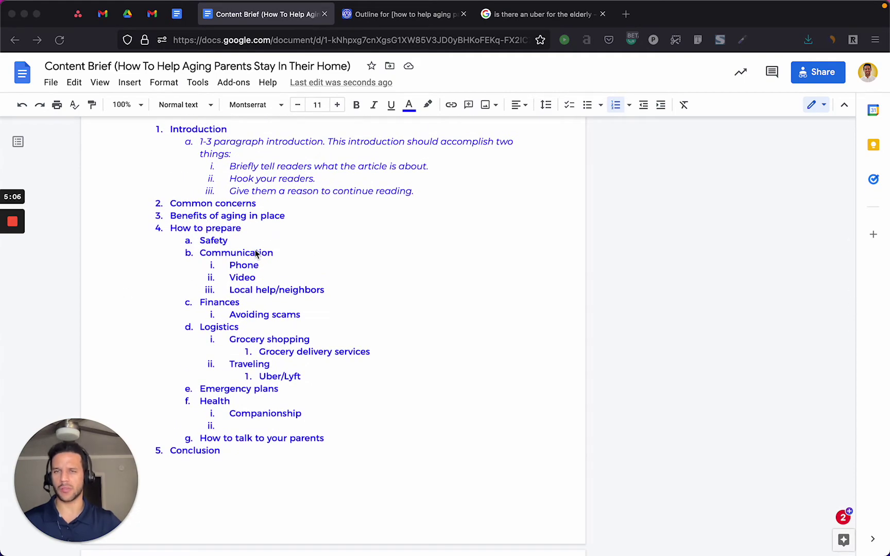
pyautogui.click(352, 26)
pyautogui.scroll(15, 485, 169)
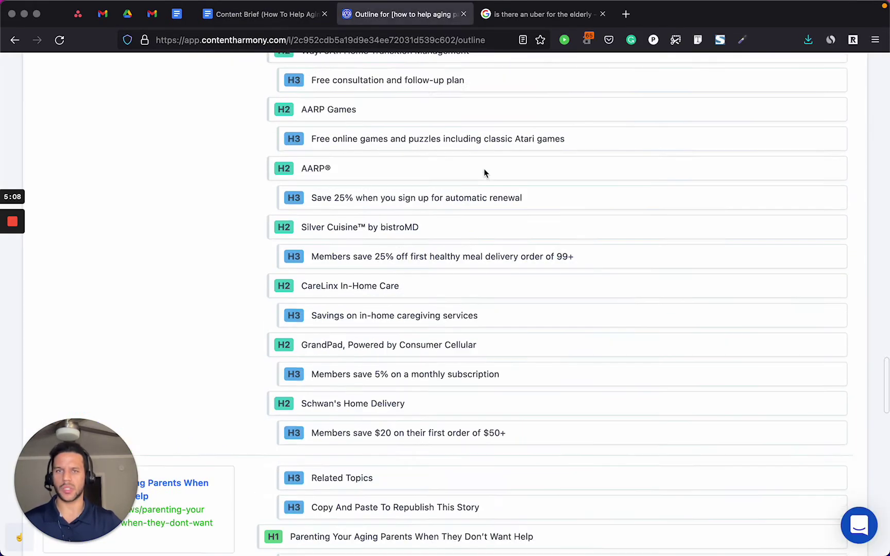
pyautogui.click(279, 21)
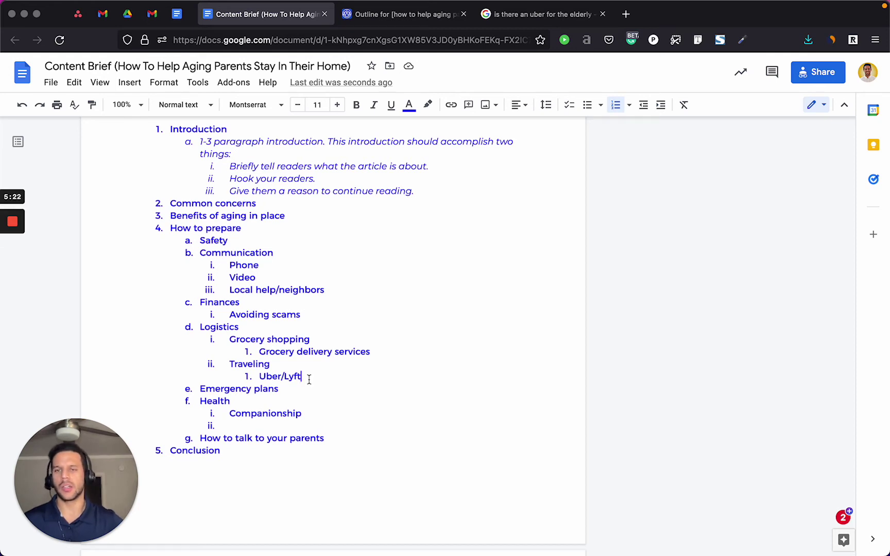
pyautogui.click(346, 380)
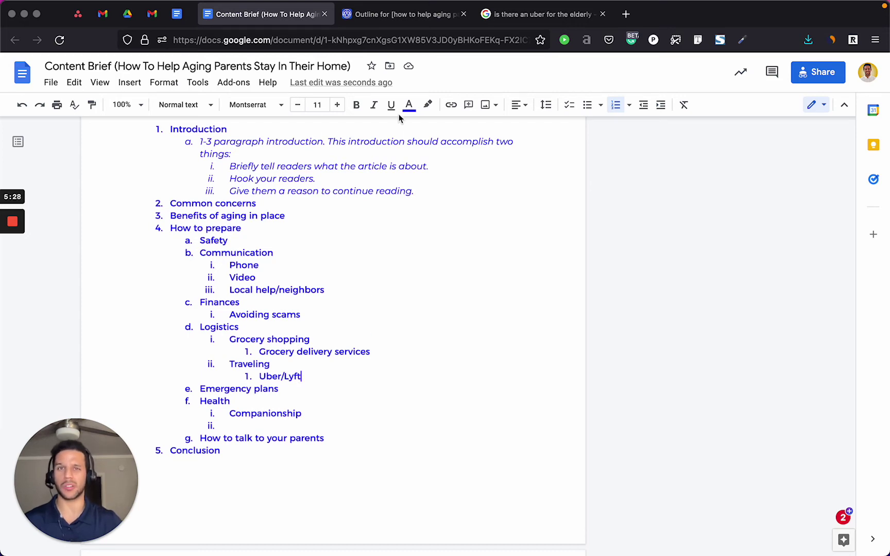
# - From the Google results for "is there an uber for the elderly", open GoGoGrandparent and load its home page, gogograndparent.com
pyautogui.click(490, 17)
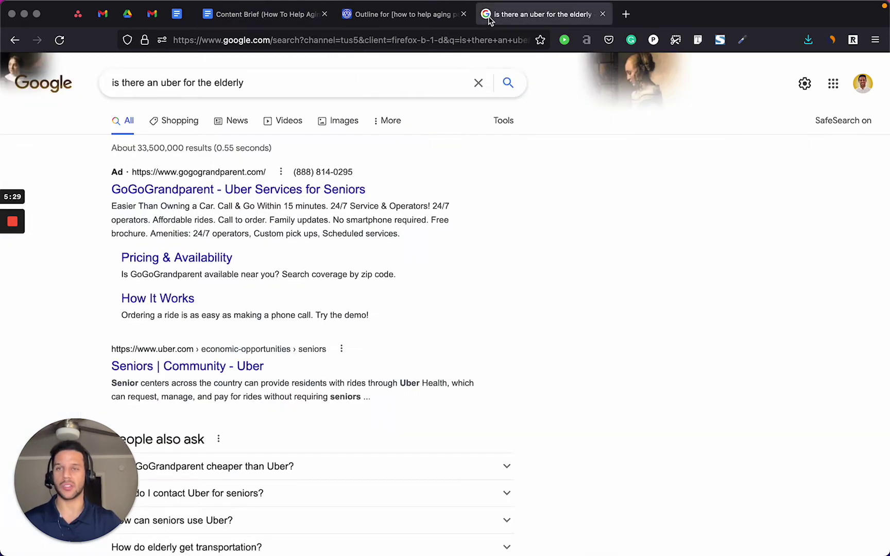
pyautogui.click(116, 82)
pyautogui.click(32, 285)
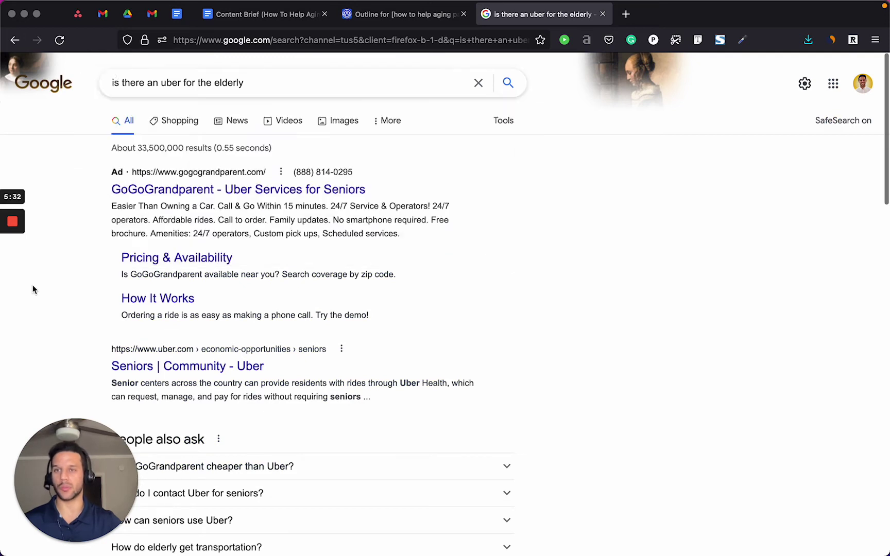
pyautogui.click(225, 189)
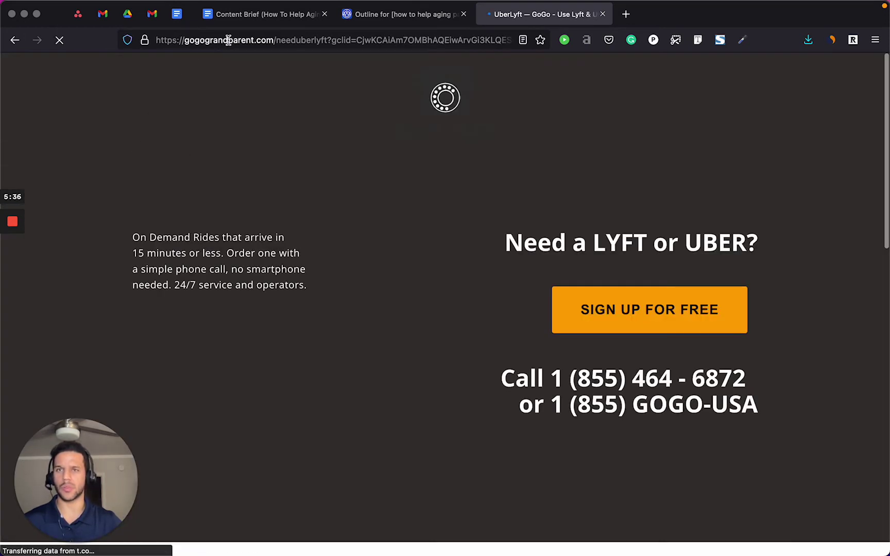
pyautogui.click(254, 43)
pyautogui.moveTo(254, 43); pyautogui.dragTo(779, 95)
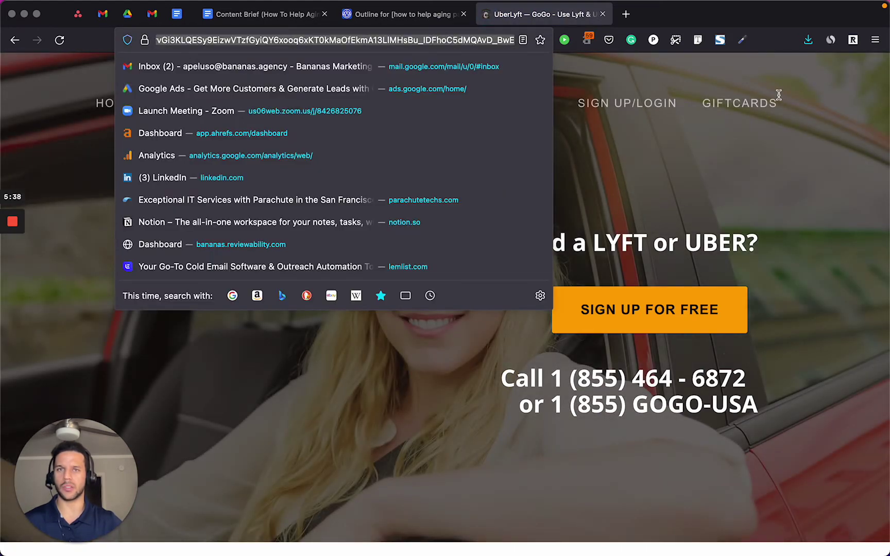
pyautogui.press('BackSpace')
pyautogui.press('Return')
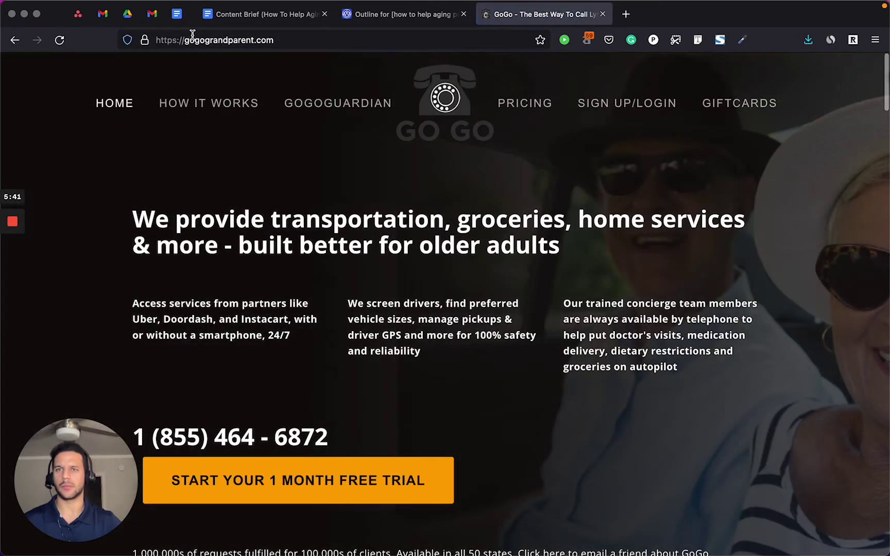
# - Read through GoGoGrandparent's home page, including its services, phone demo and GoGo Guardian Program, and go back to the Google results
pyautogui.click(193, 34)
pyautogui.click(66, 222)
pyautogui.scroll(-5, 66, 222)
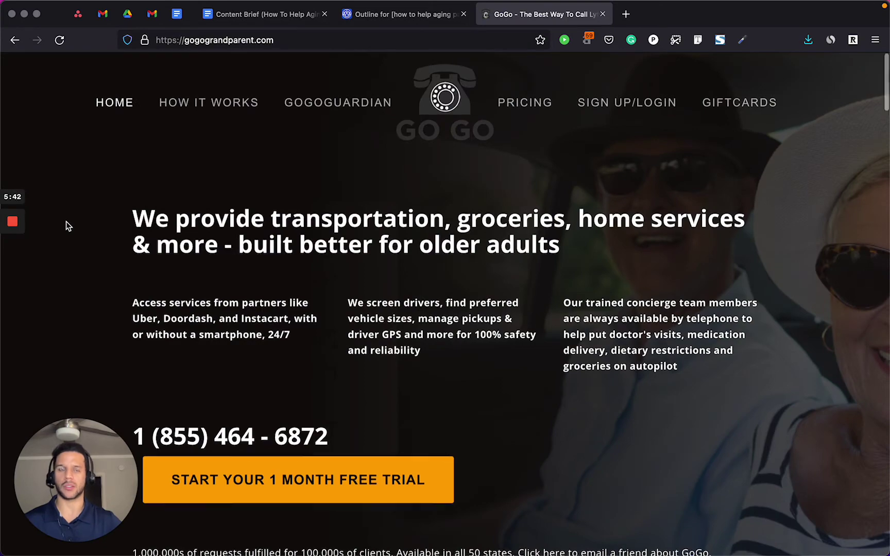
pyautogui.scroll(-10, 66, 222)
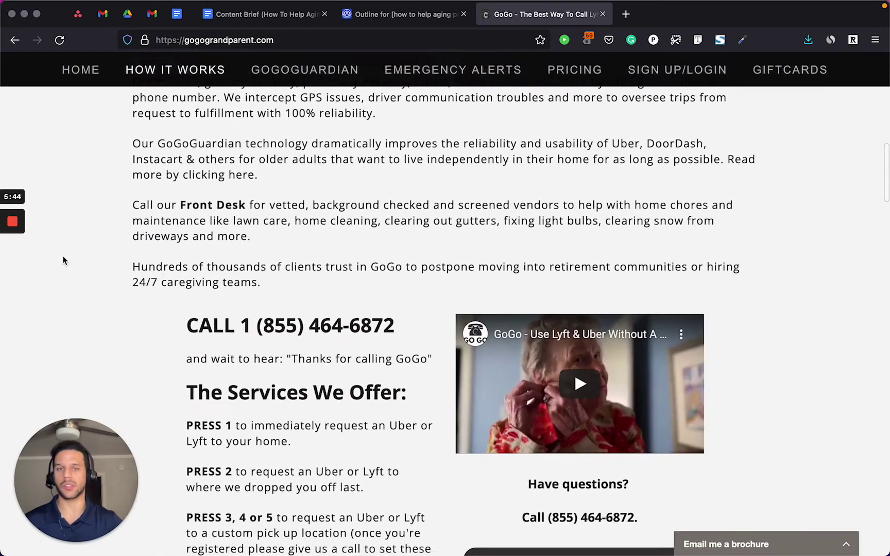
pyautogui.scroll(-2, 63, 257)
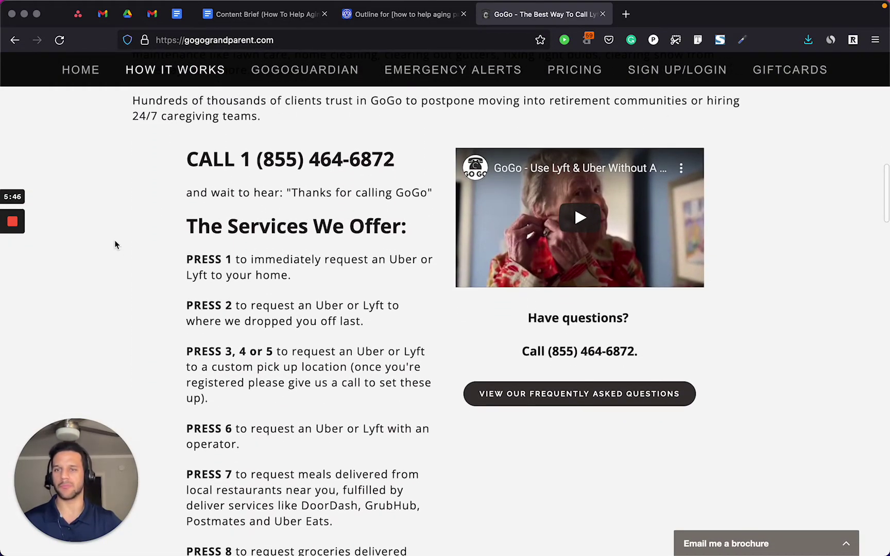
pyautogui.scroll(-11, 116, 245)
pyautogui.scroll(-3, 116, 244)
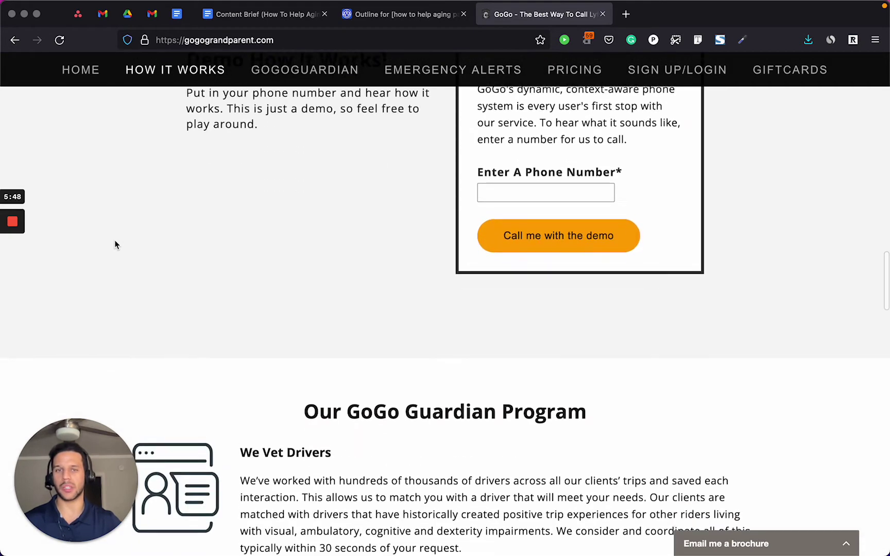
pyautogui.press('super+Left')
pyautogui.press('super+Left')
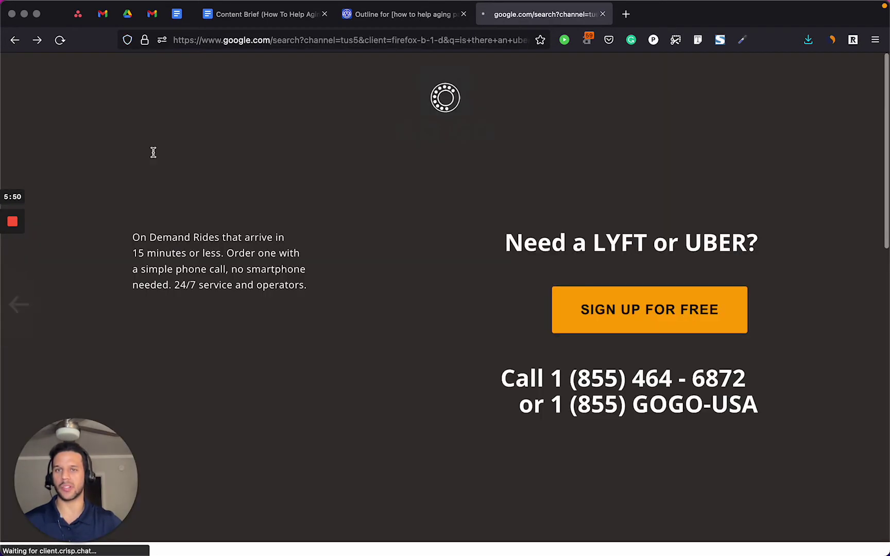
# - Return to the Content Brief and add "GoGoGrandparent" as the second item under Traveling, below Uber/Lyft
pyautogui.click(267, 15)
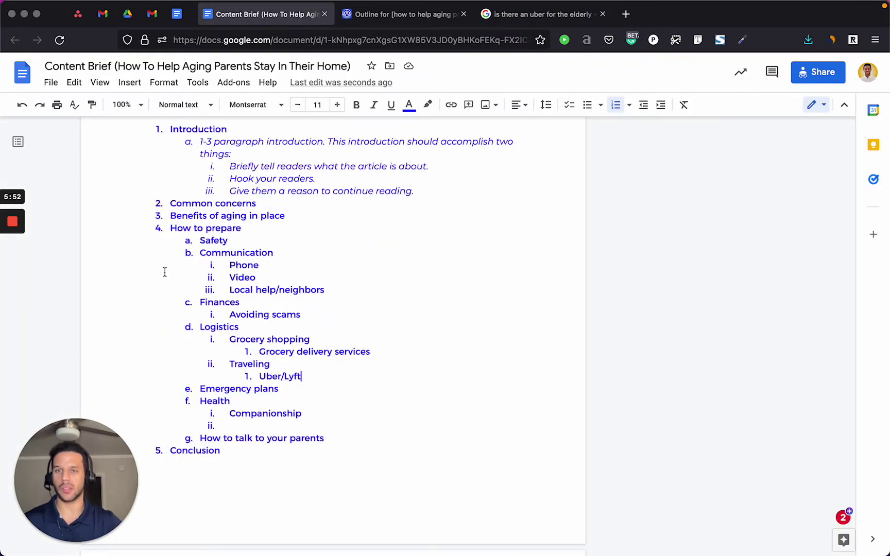
pyautogui.press('Return')
pyautogui.write('Goog')
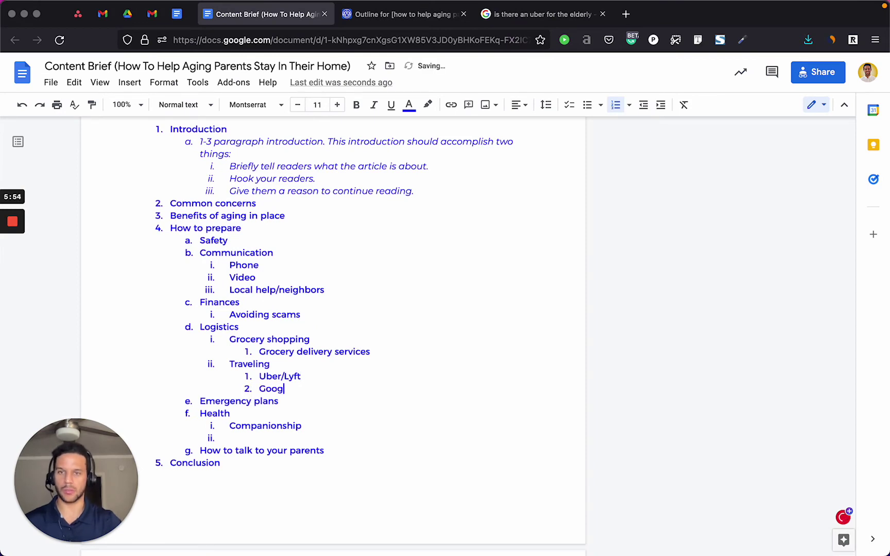
pyautogui.press('BackSpace')
pyautogui.press('BackSpace')
pyautogui.write('Gio')
pyautogui.press('BackSpace')
pyautogui.write('o')
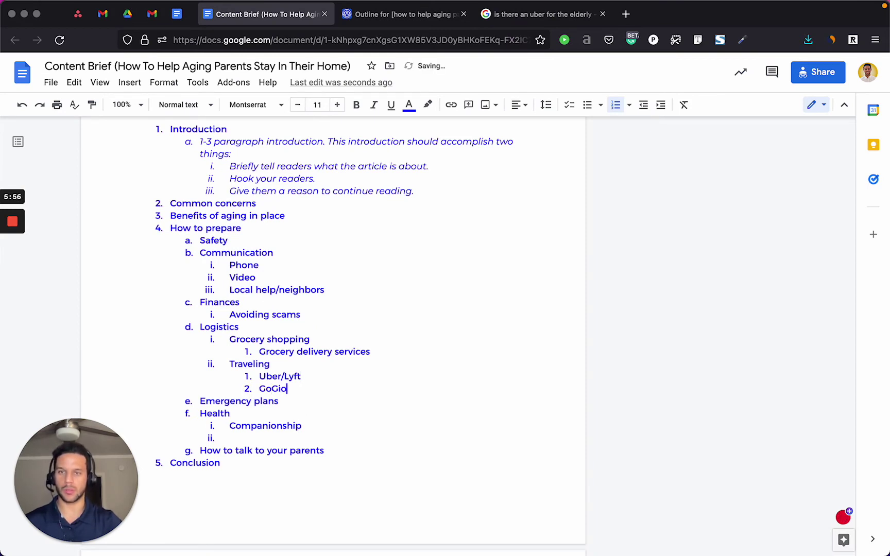
pyautogui.press('BackSpace')
pyautogui.press('BackSpace')
pyautogui.write('oGrandparent')
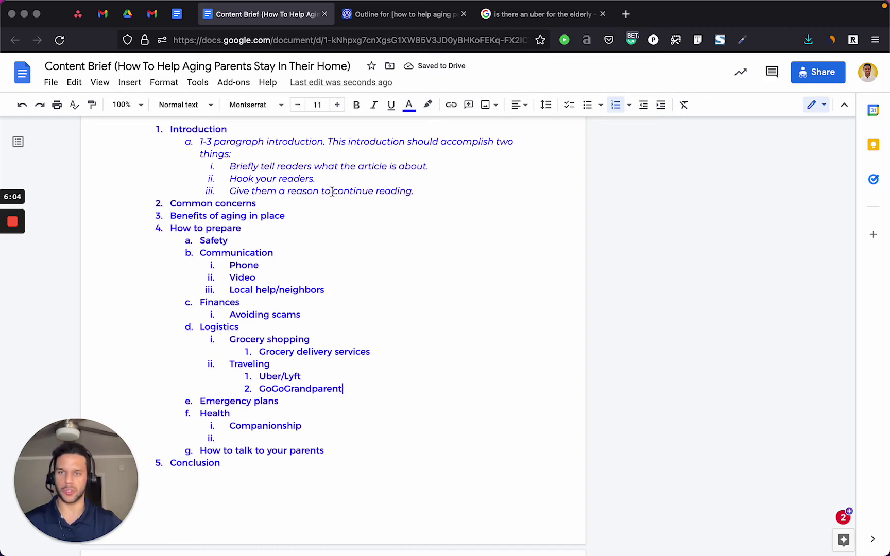
# - Examine the Google PAA and Quora questions in Content Harmony's Question Analysis for topics to add to the outline
pyautogui.moveTo(7, 255)
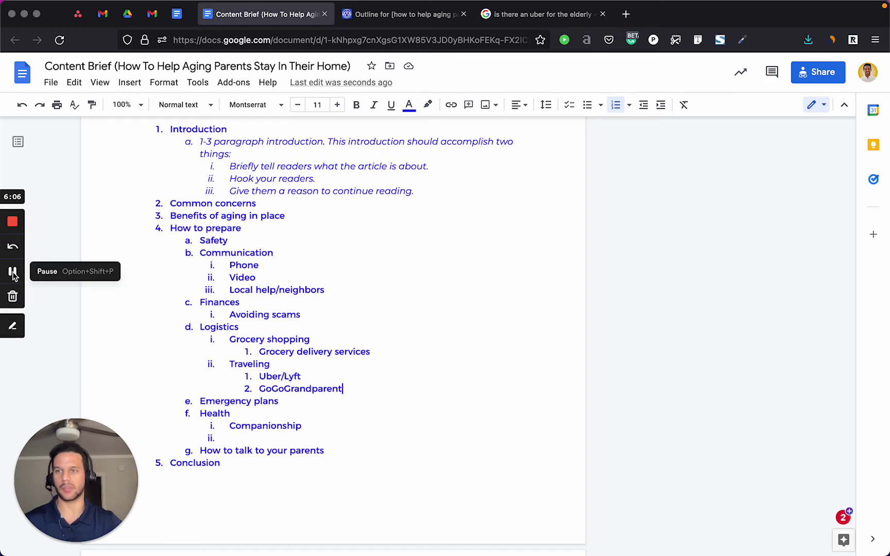
pyautogui.hotkey('ctrl', 'Tab')
pyautogui.scroll(2, 253, 267)
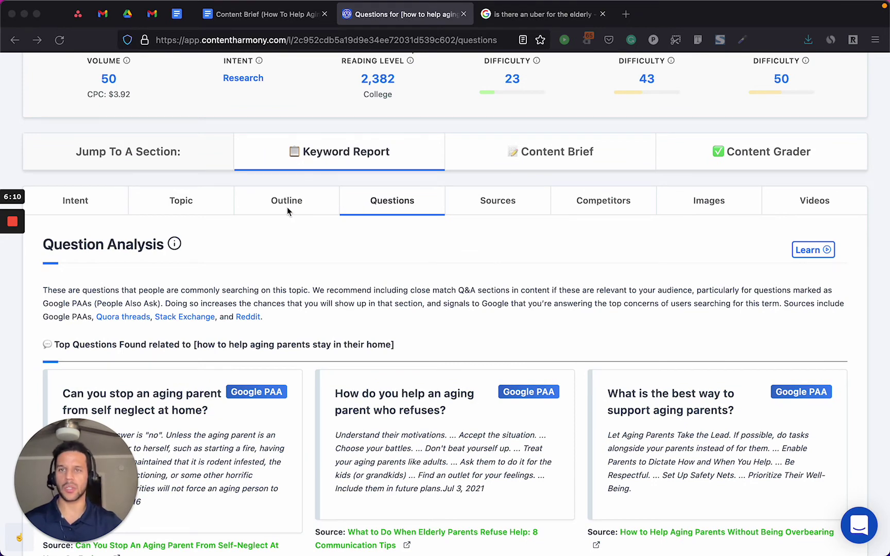
pyautogui.scroll(-4, 207, 258)
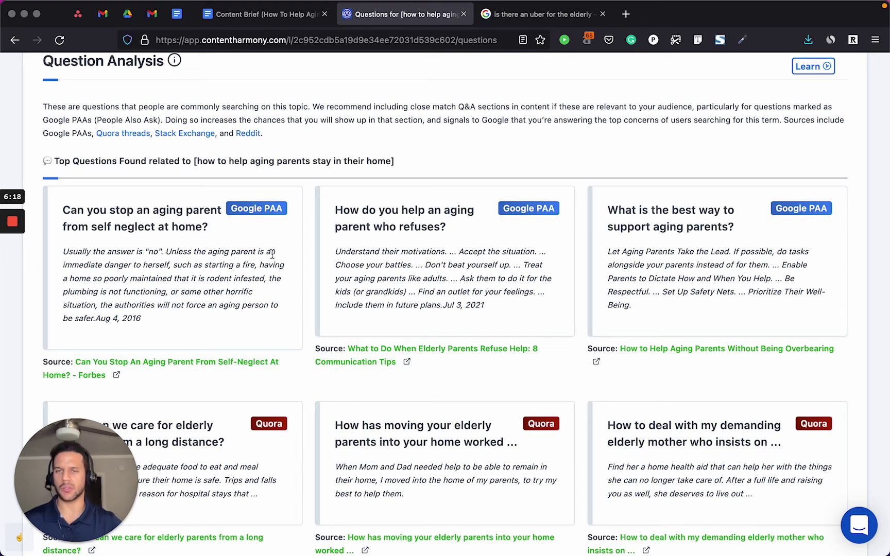
pyautogui.scroll(-2, 272, 254)
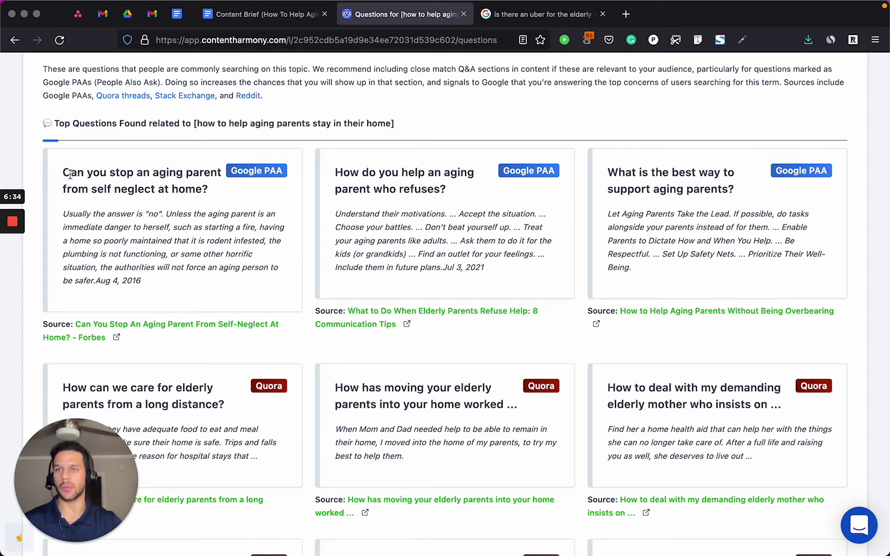
pyautogui.moveTo(63, 174); pyautogui.dragTo(206, 189)
pyautogui.click(219, 196)
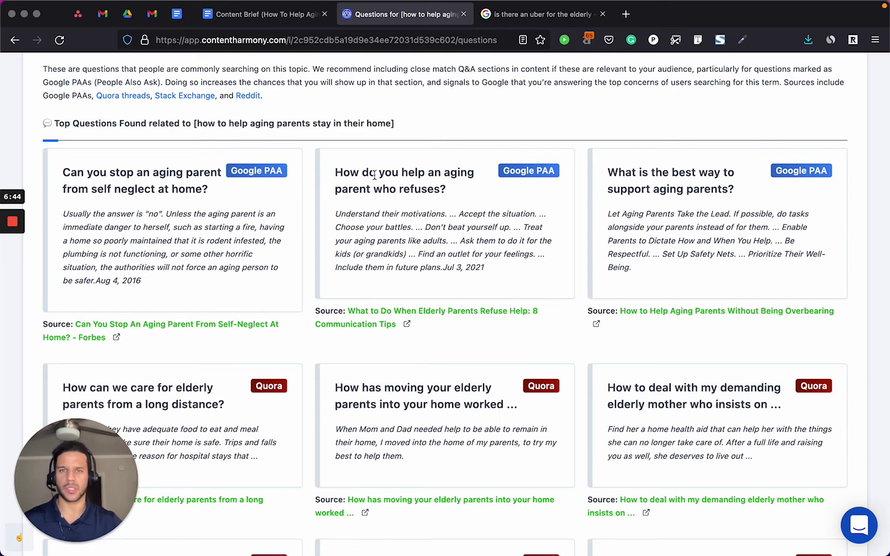
pyautogui.moveTo(8, 221)
pyautogui.click(12, 272)
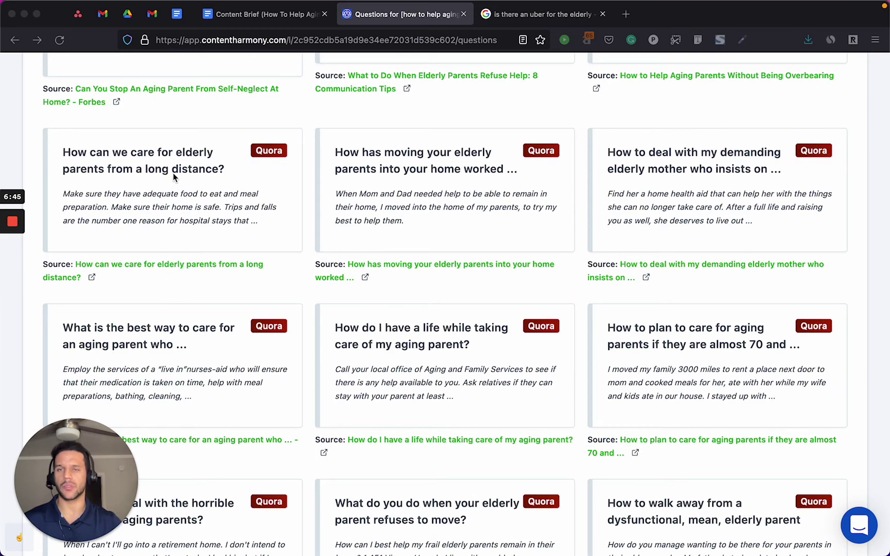
pyautogui.scroll(-2, 264, 192)
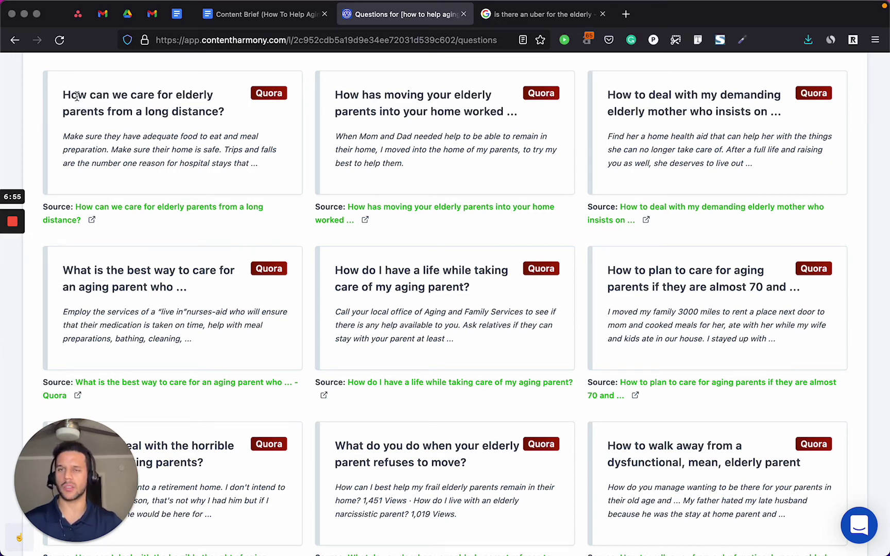
# - Add the Quora question "How can we care for elderly parents from a long distance?" to the brief's outline below "How to talk to your parents"
pyautogui.moveTo(77, 96); pyautogui.dragTo(219, 110)
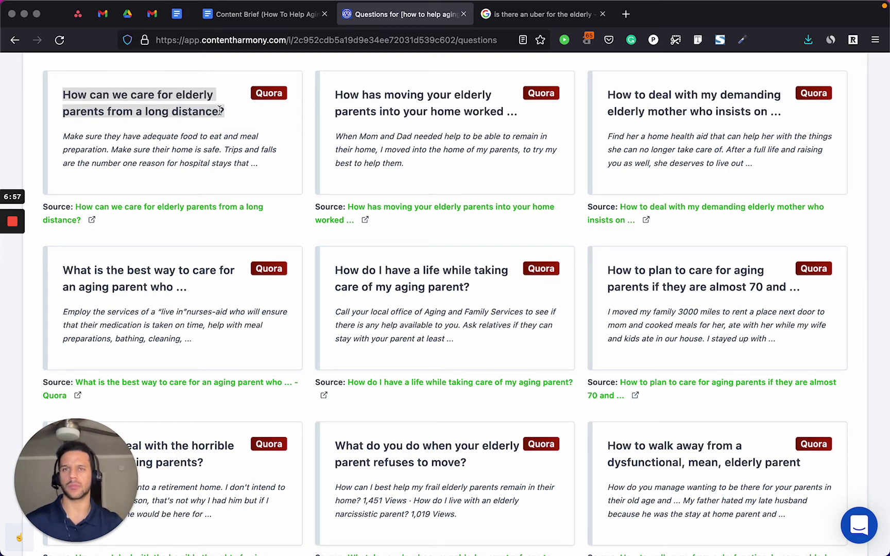
pyautogui.click(240, 18)
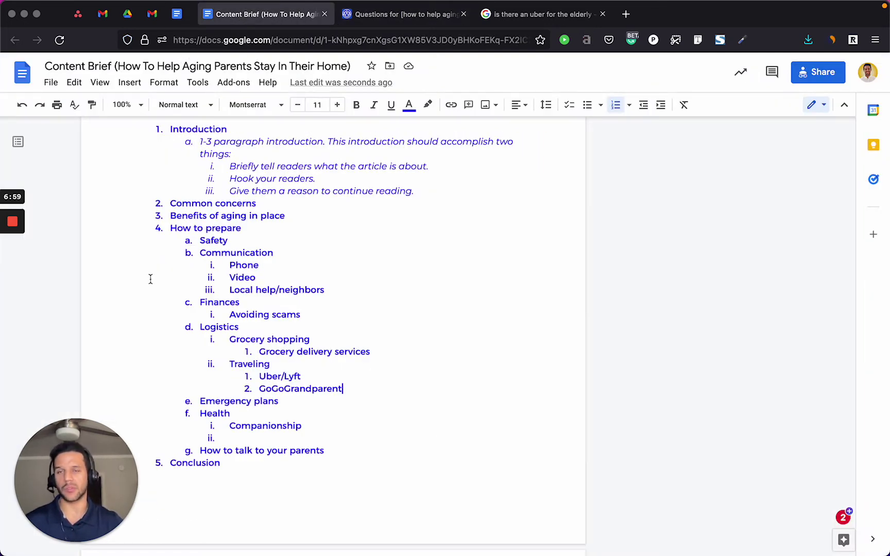
pyautogui.scroll(-3, 167, 330)
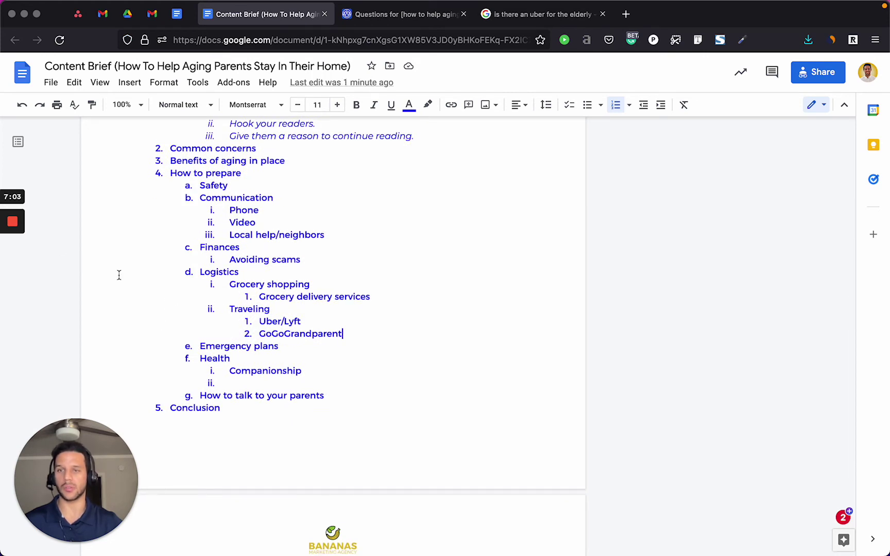
pyautogui.click(336, 396)
pyautogui.press('Return')
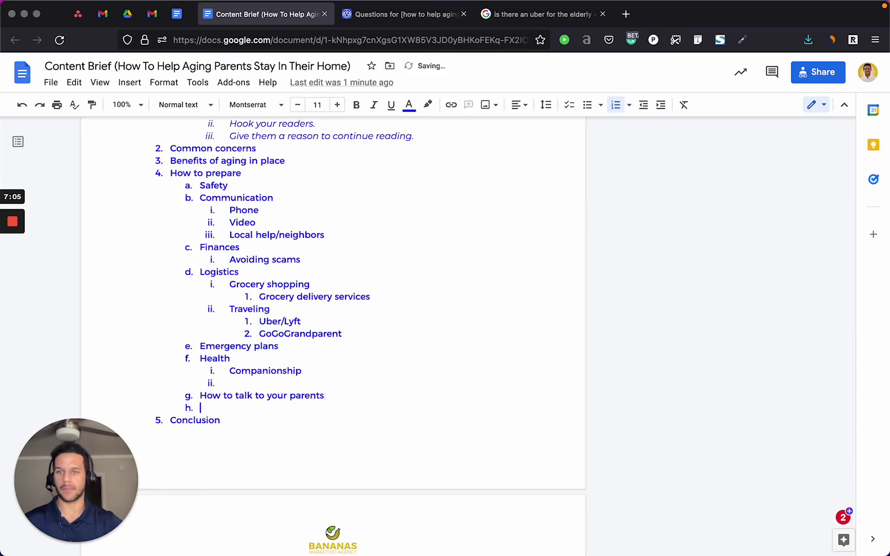
pyautogui.write('How can we care for elderly parents from a long distance?')
pyautogui.moveTo(12, 242)
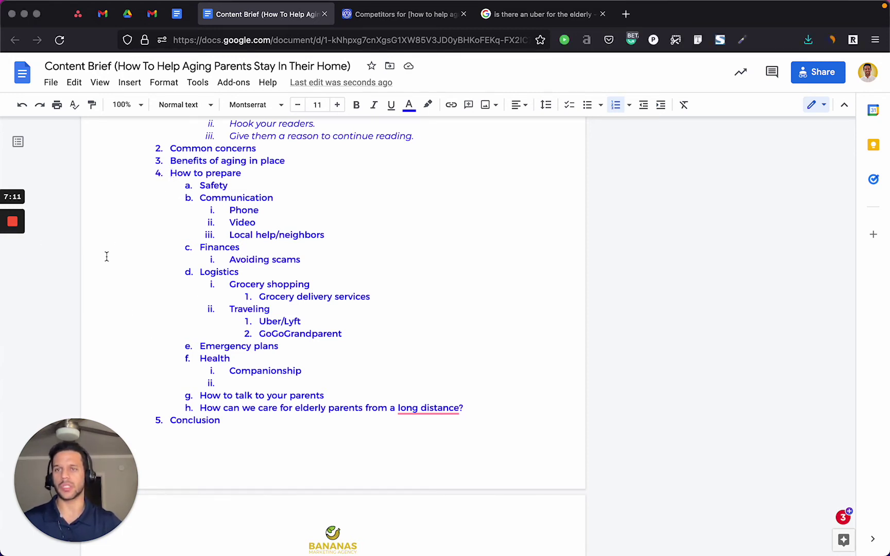
# - Review the brief's outline from Introduction to Conclusion, focusing on the "Benefits of aging in place" heading
pyautogui.scroll(3, 106, 256)
pyautogui.scroll(-1, 107, 255)
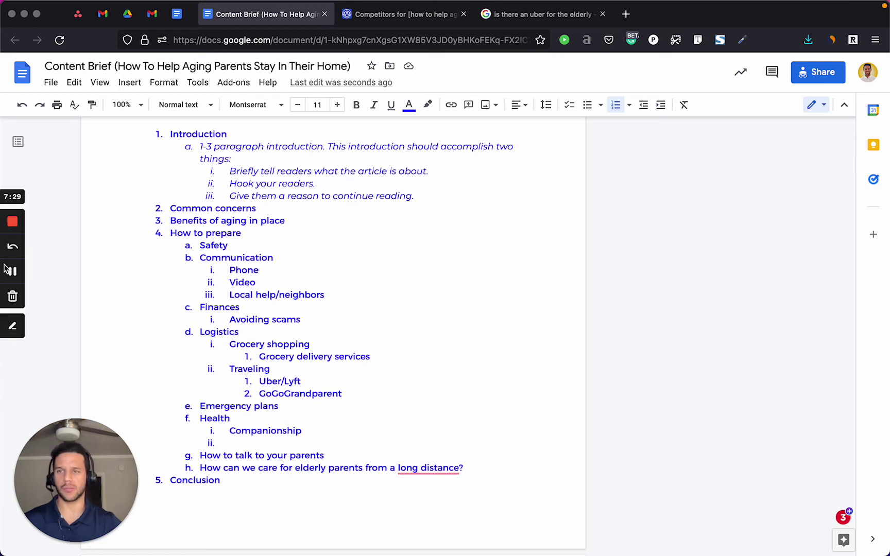
pyautogui.click(10, 273)
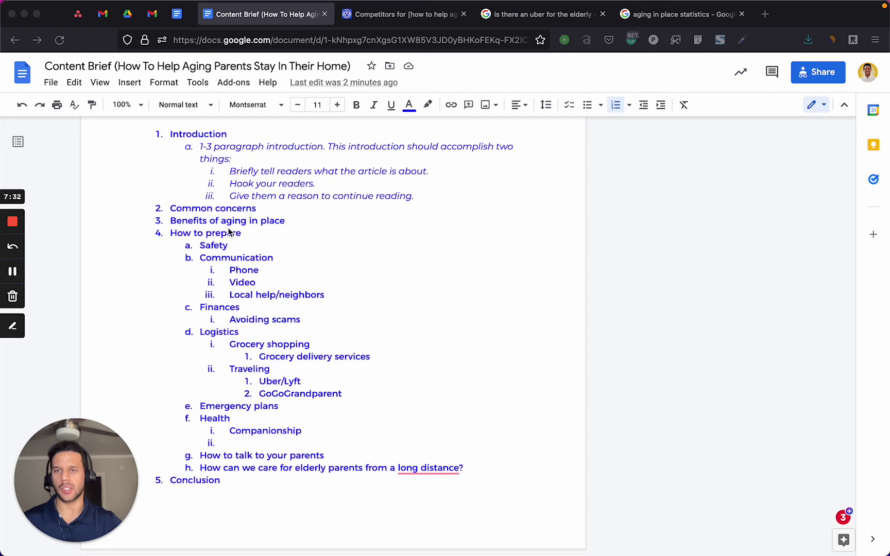
pyautogui.click(182, 233)
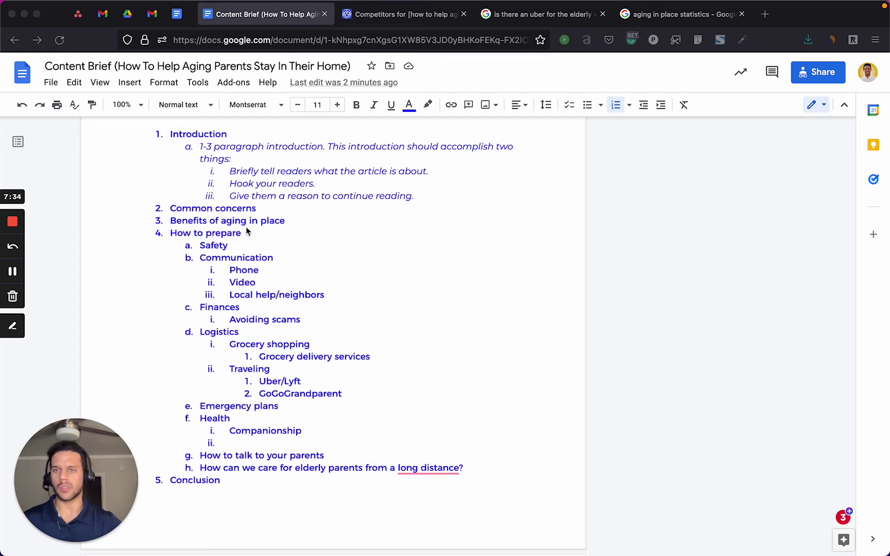
pyautogui.moveTo(284, 222); pyautogui.dragTo(164, 223)
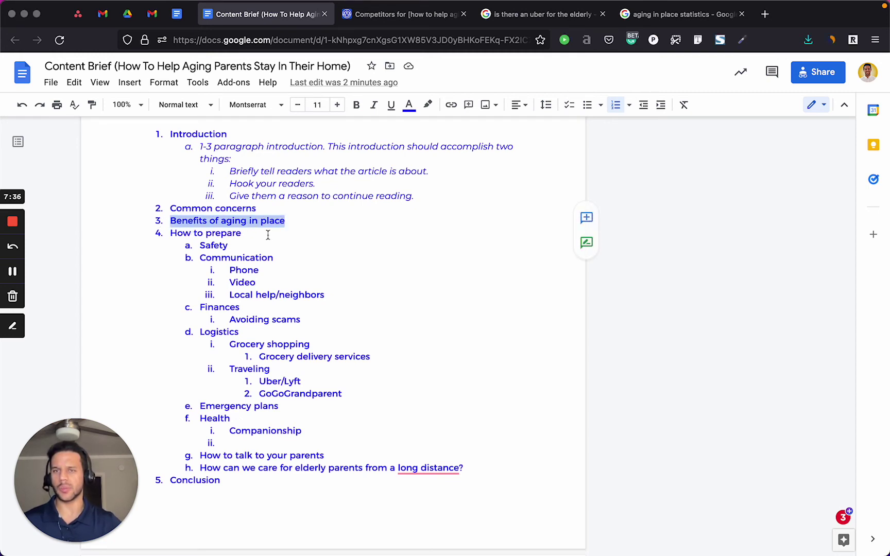
pyautogui.click(297, 229)
pyautogui.click(317, 221)
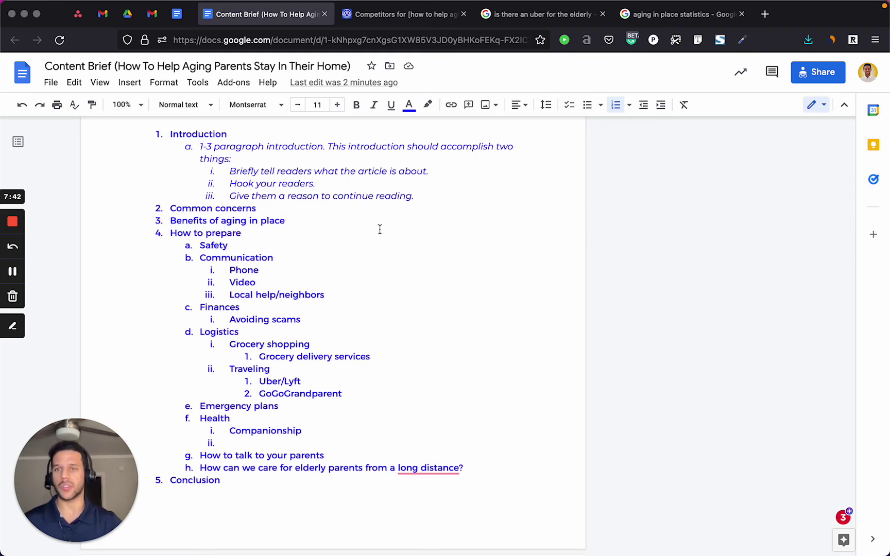
# - From the Google results for "aging in place statistics", open the nia.nih.gov article "Aging in Place: Growing Older at Home" and skim its beginning
pyautogui.click(633, 15)
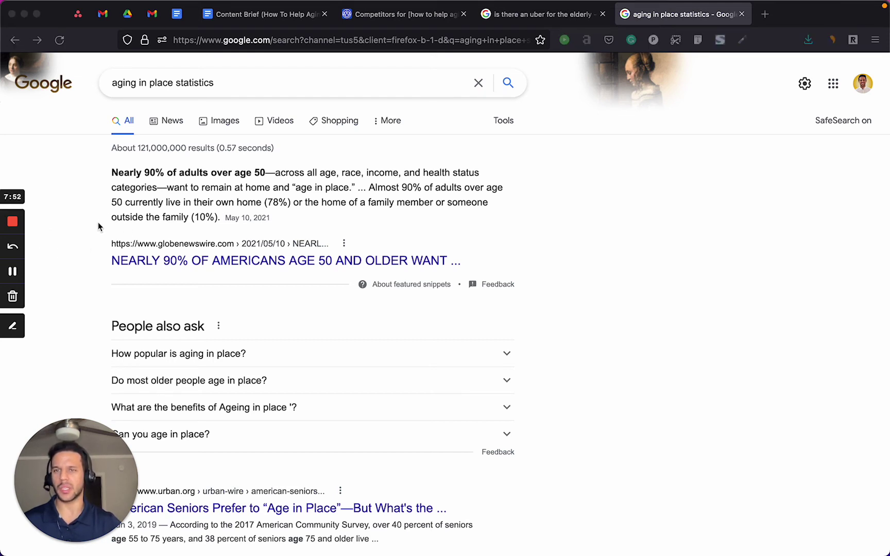
pyautogui.click(356, 225)
pyautogui.scroll(-3, 503, 216)
pyautogui.scroll(-10, 504, 219)
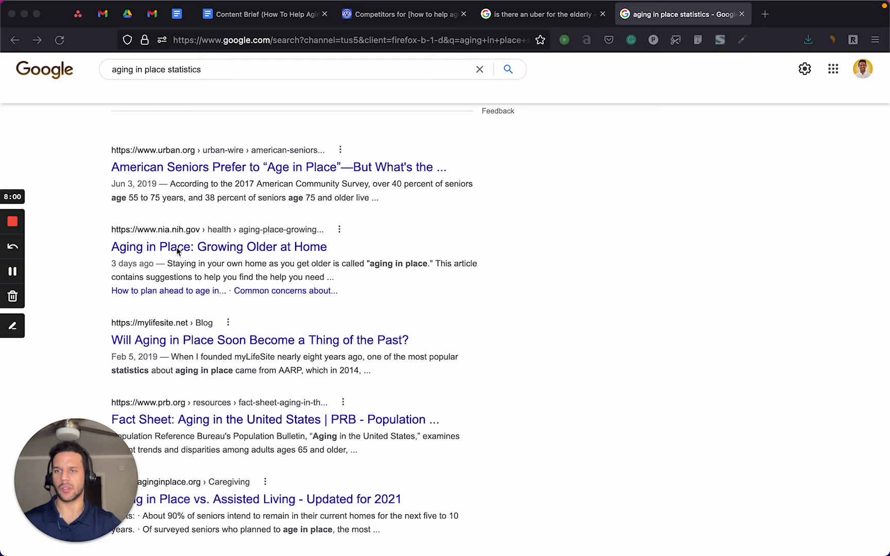
pyautogui.click(241, 249)
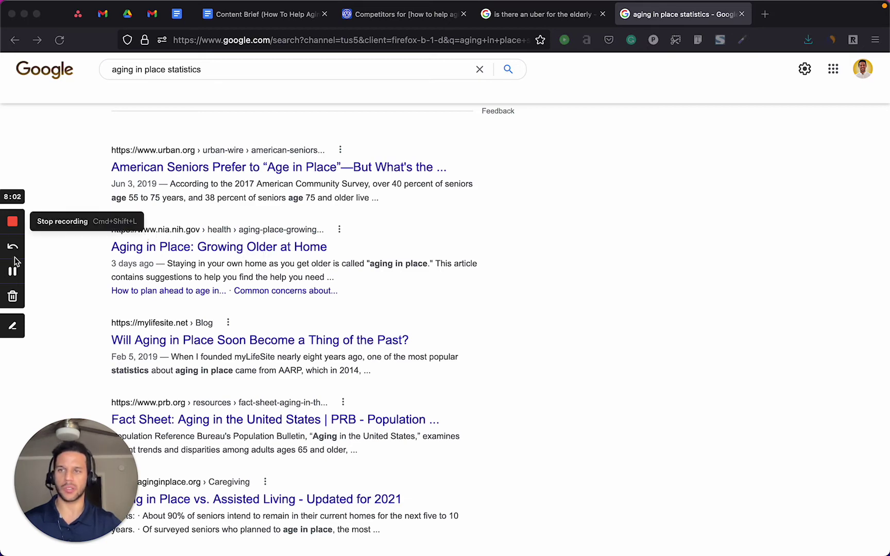
pyautogui.scroll(-3, 281, 230)
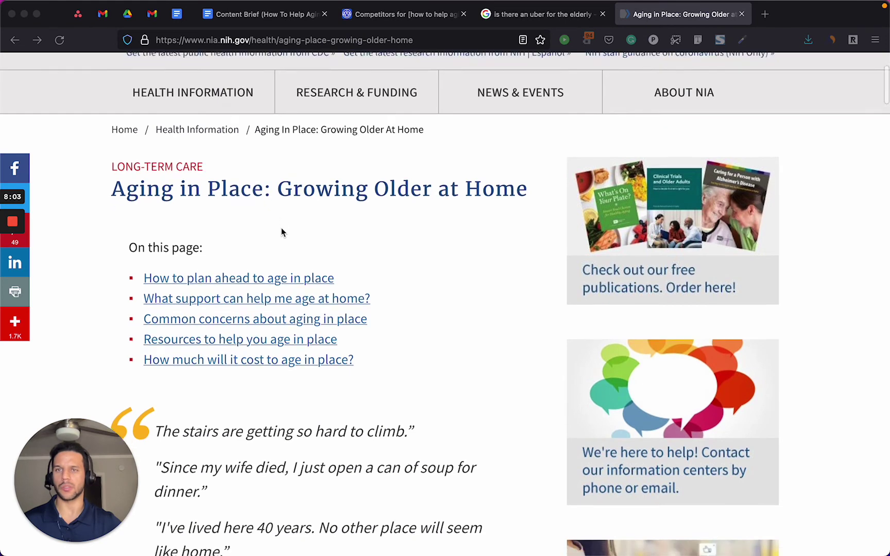
pyautogui.scroll(8, 165, 204)
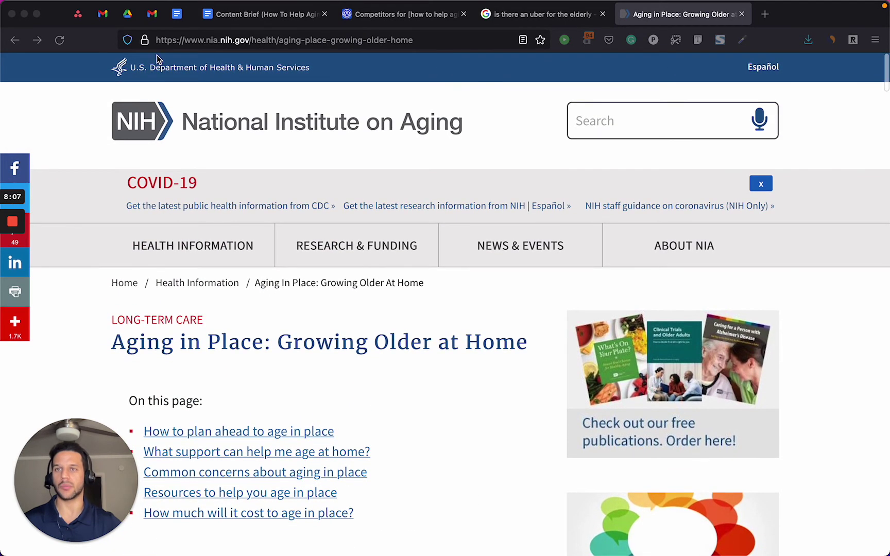
pyautogui.scroll(-10, 95, 250)
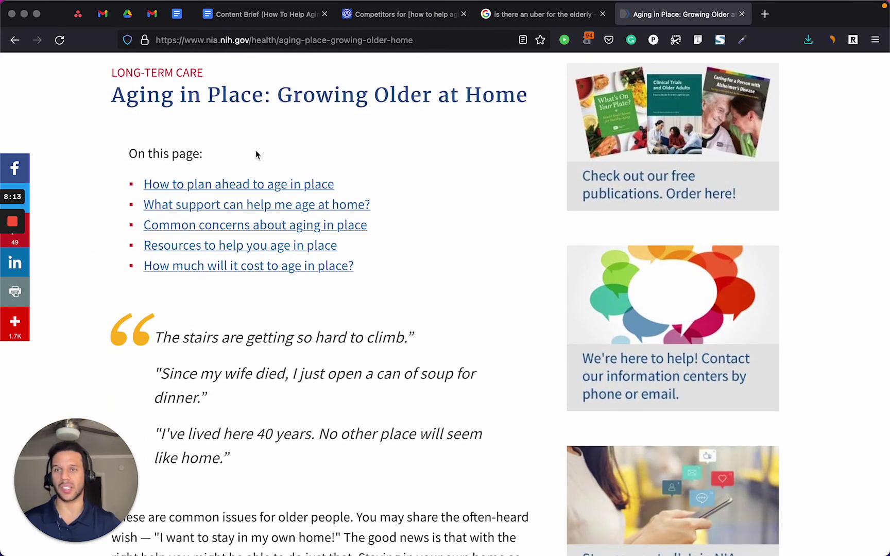
pyautogui.click(304, 40)
pyautogui.press('super+c')
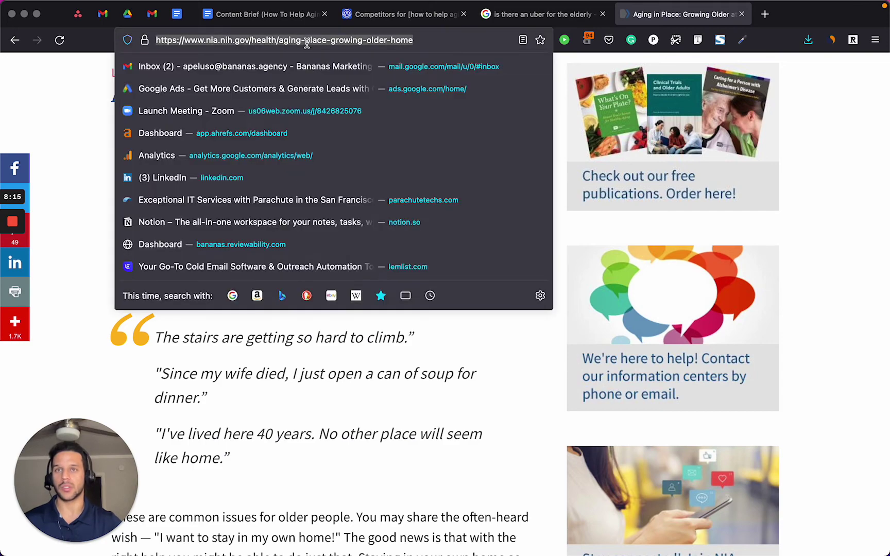
pyautogui.click(259, 11)
pyautogui.scroll(-10, 407, 316)
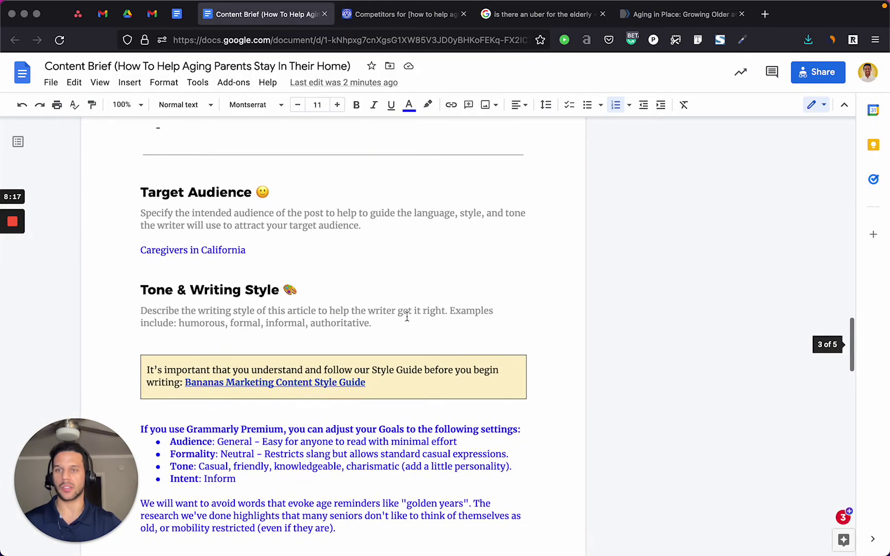
pyautogui.scroll(-12, 407, 315)
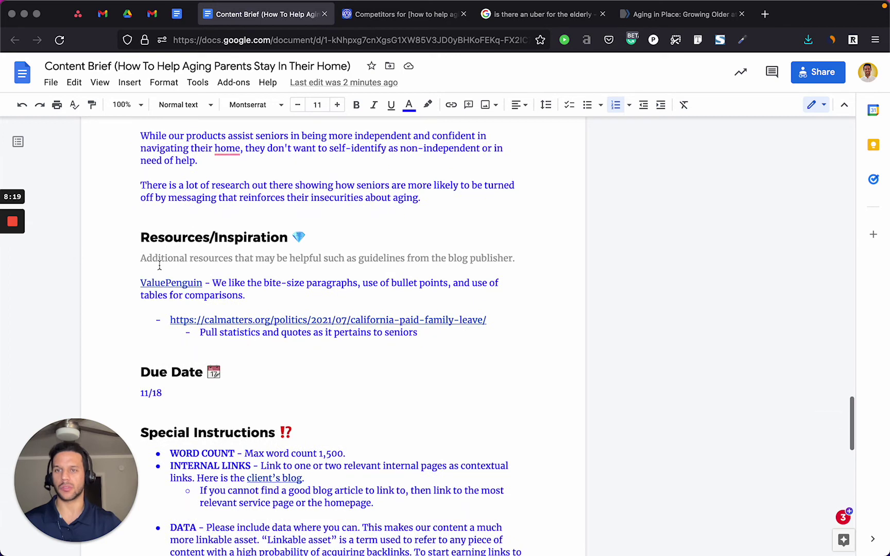
pyautogui.moveTo(441, 332); pyautogui.dragTo(158, 325)
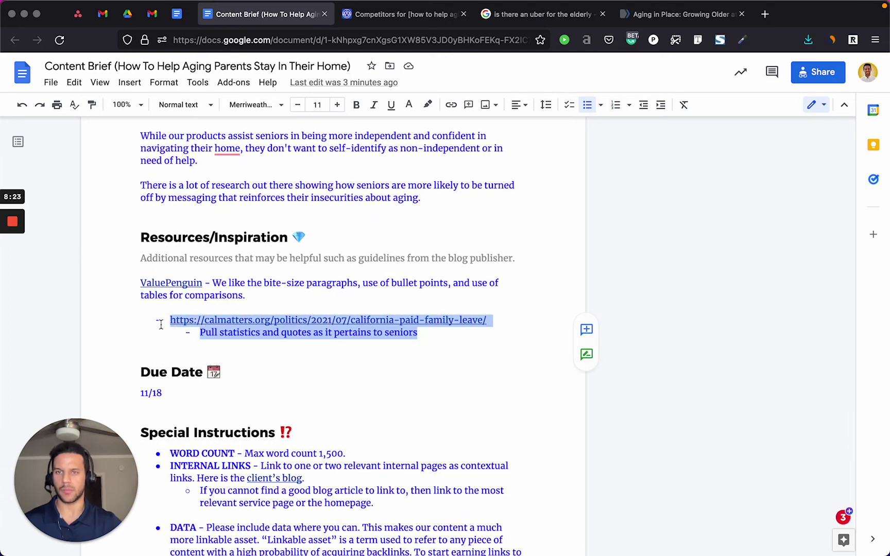
pyautogui.press('super+v')
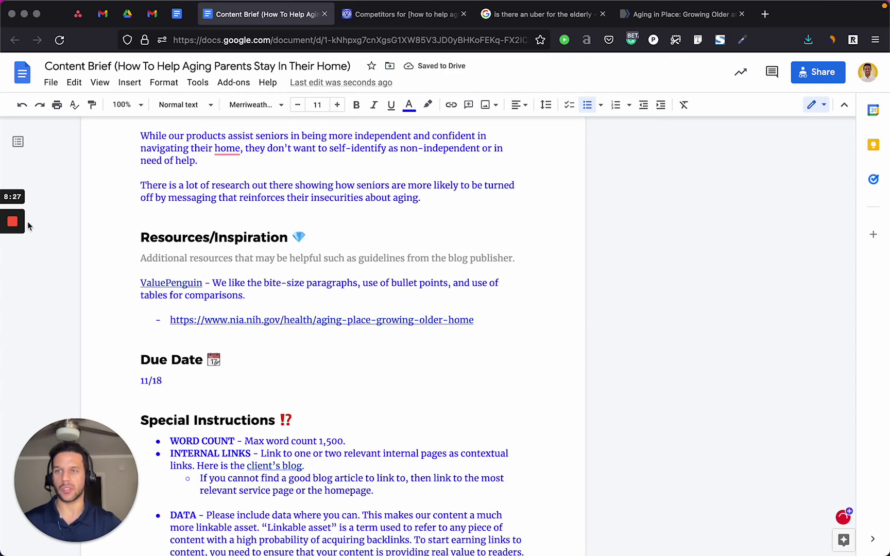
# - Read the National Institute on Aging article's "How much will it cost to age in place?" section and compare it with the brief's outline
pyautogui.scroll(7, 61, 252)
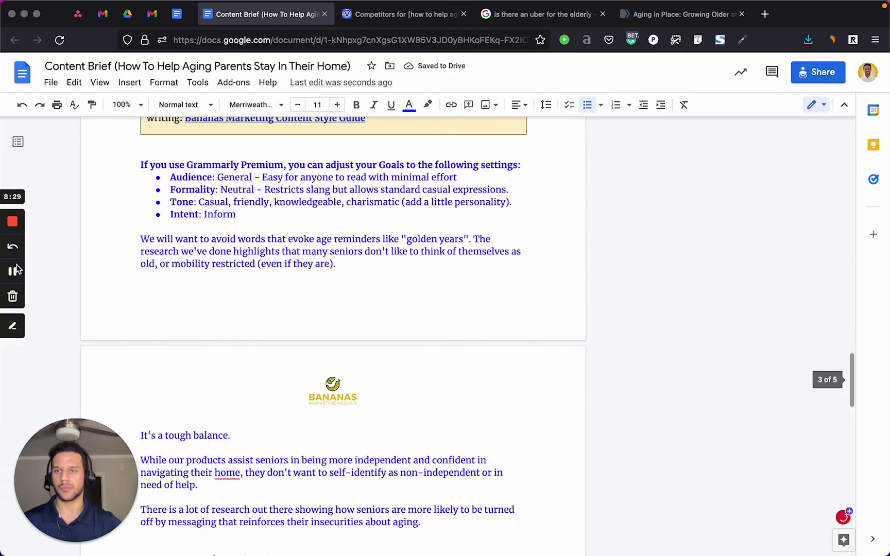
pyautogui.press('super+9')
pyautogui.click(12, 272)
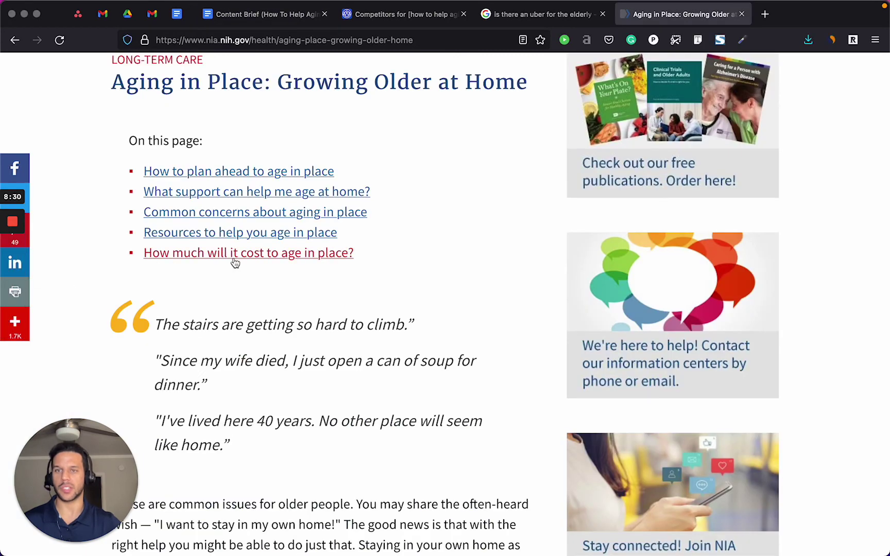
pyautogui.click(232, 255)
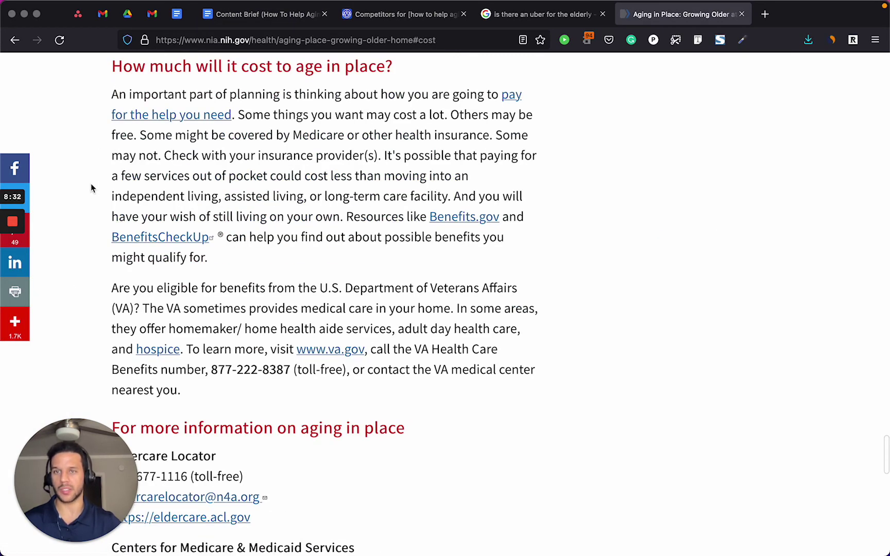
pyautogui.click(259, 16)
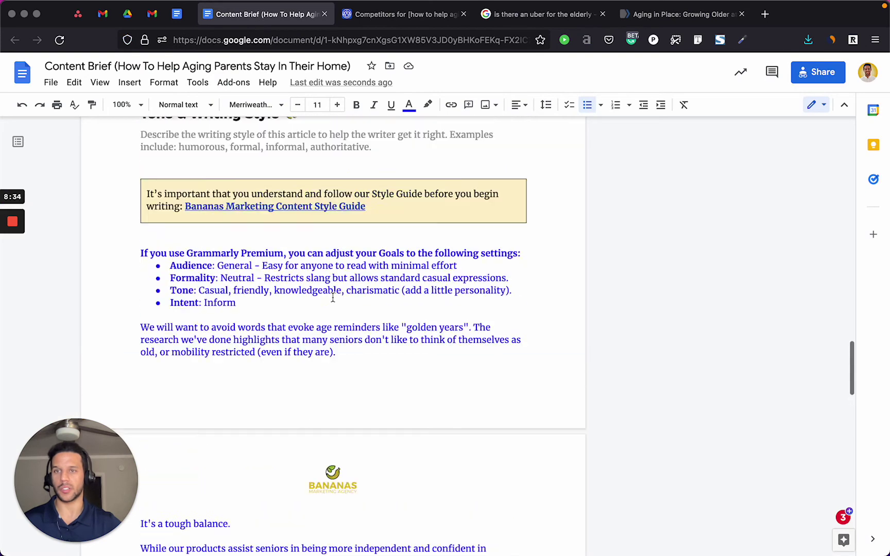
pyautogui.scroll(10, 333, 299)
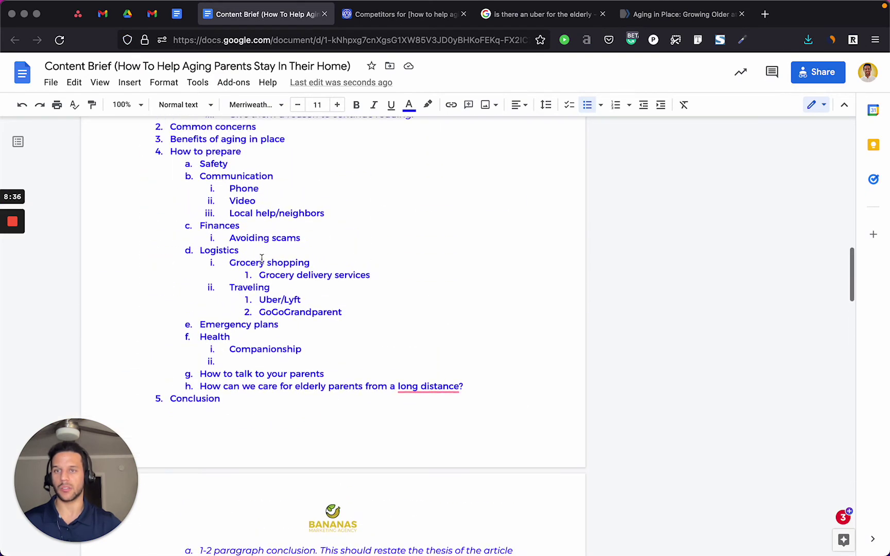
pyautogui.click(639, 20)
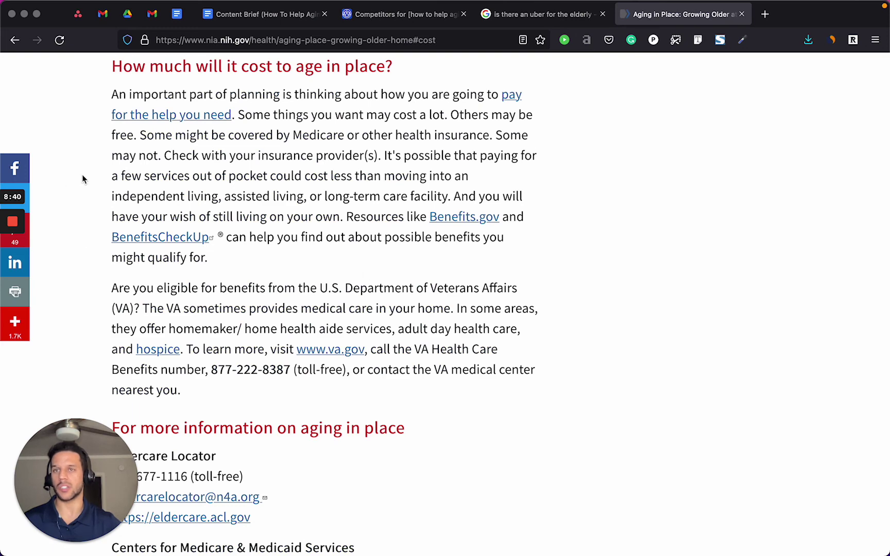
pyautogui.click(12, 272)
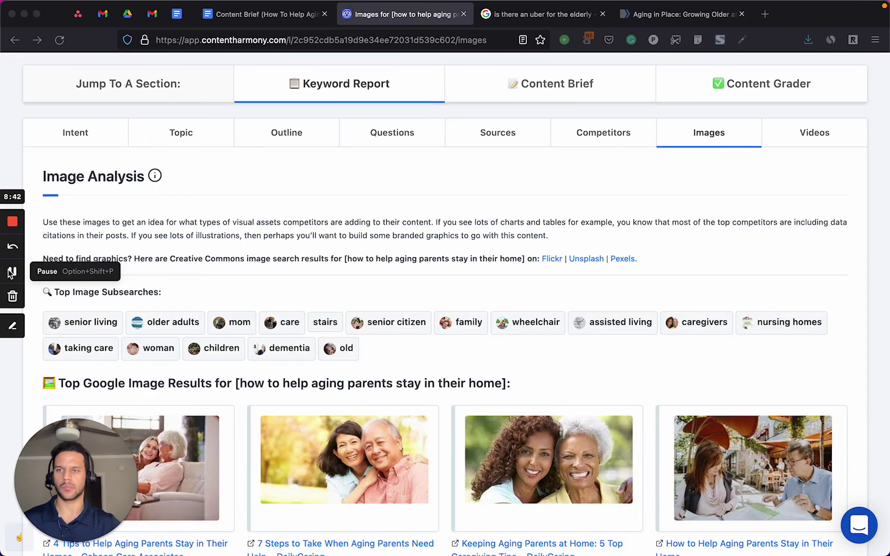
# - Review the keyword report's Image Analysis, covering the guidance on visual assets, the image subsearches and the top Google image results
pyautogui.click(247, 231)
pyautogui.scroll(-4, 248, 232)
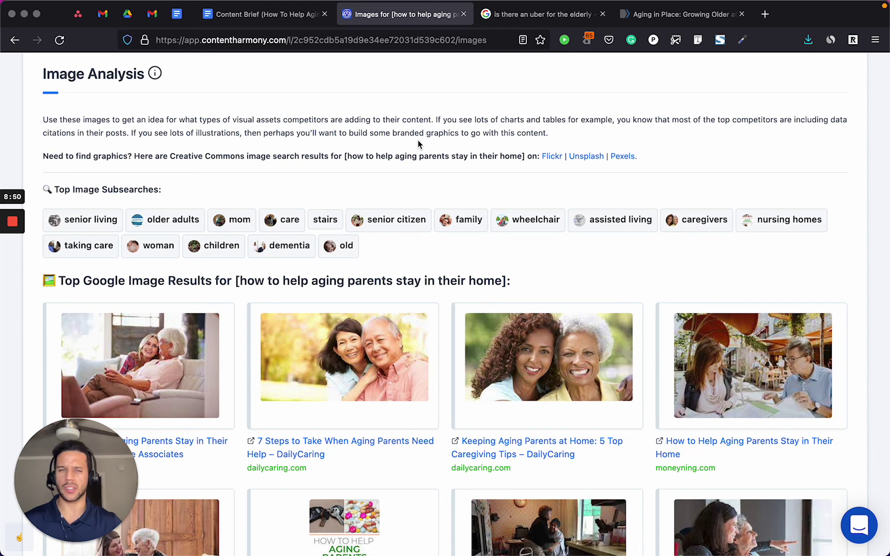
pyautogui.moveTo(418, 140); pyautogui.dragTo(381, 143)
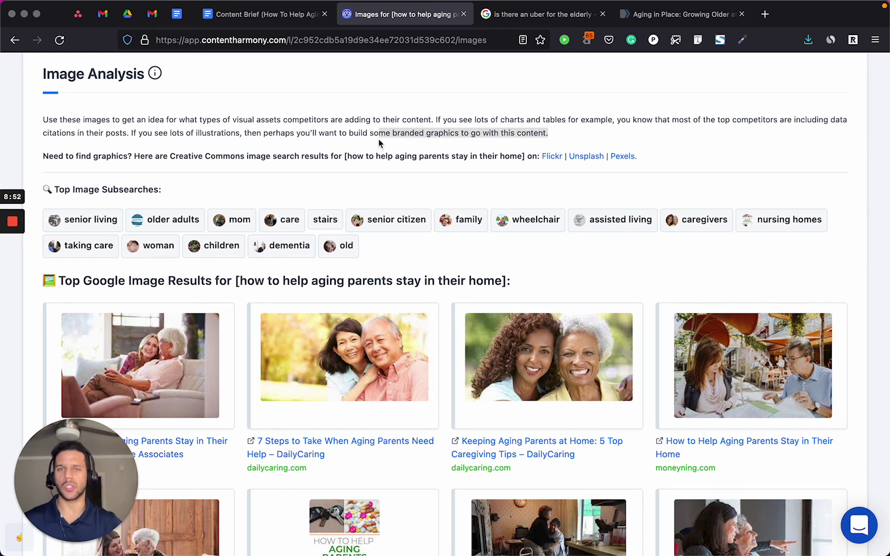
pyautogui.click(308, 130)
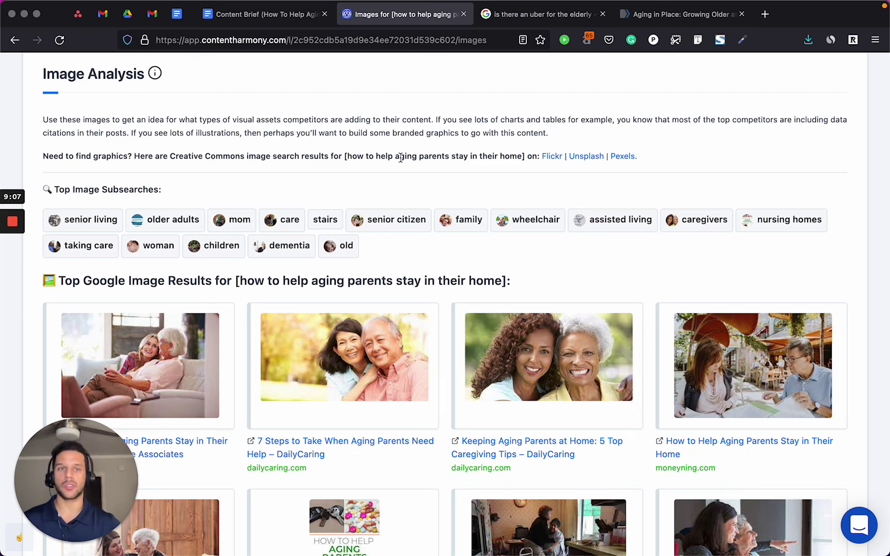
pyautogui.scroll(2, 400, 157)
pyautogui.scroll(1, 700, 125)
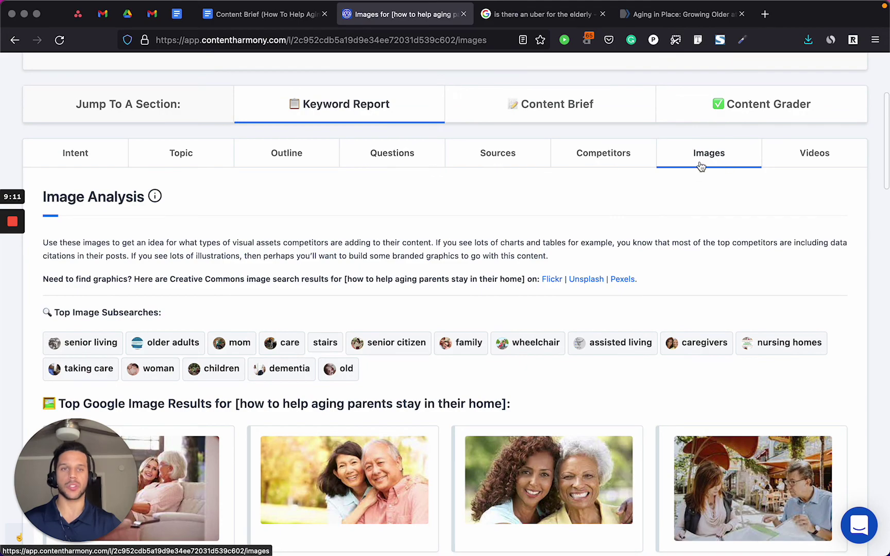
pyautogui.scroll(-9, 567, 340)
pyautogui.scroll(-9, 568, 339)
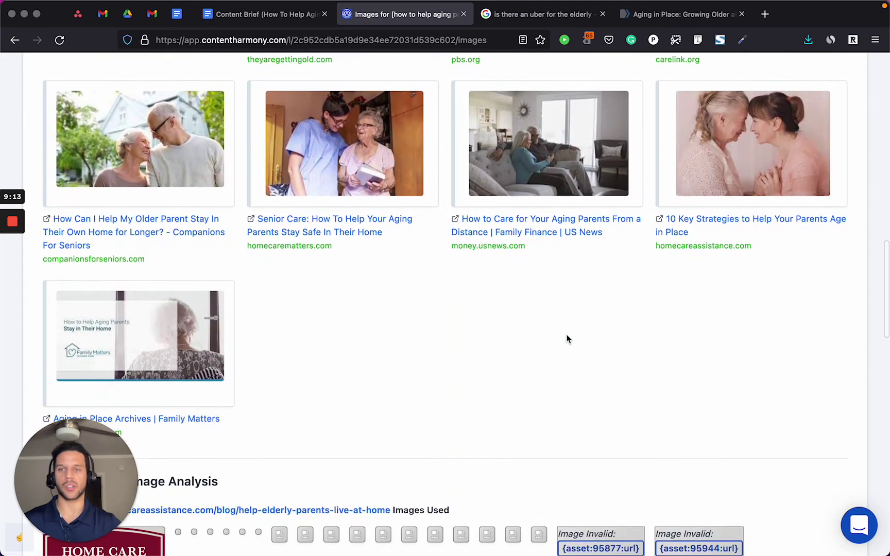
pyautogui.scroll(6, 567, 338)
pyautogui.scroll(9, 567, 339)
pyautogui.scroll(-6, 567, 339)
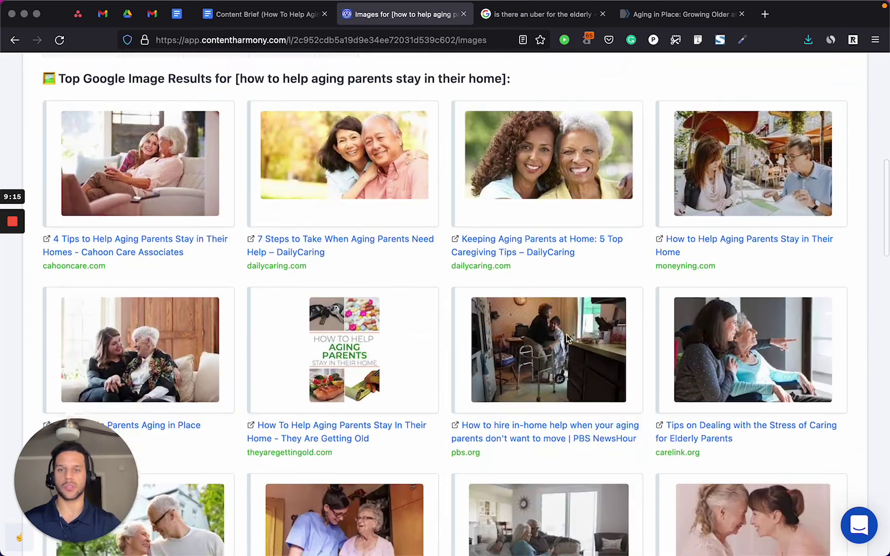
pyautogui.scroll(8, 567, 340)
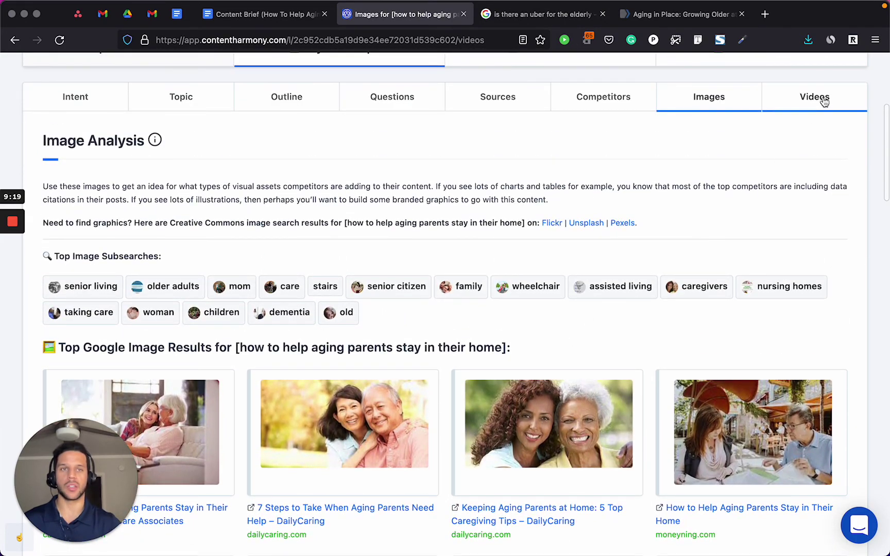
# - Browse the keyword report's top video results, and return to the "How to prepare" section of the brief's outline
pyautogui.click(823, 97)
pyautogui.scroll(-10, 242, 292)
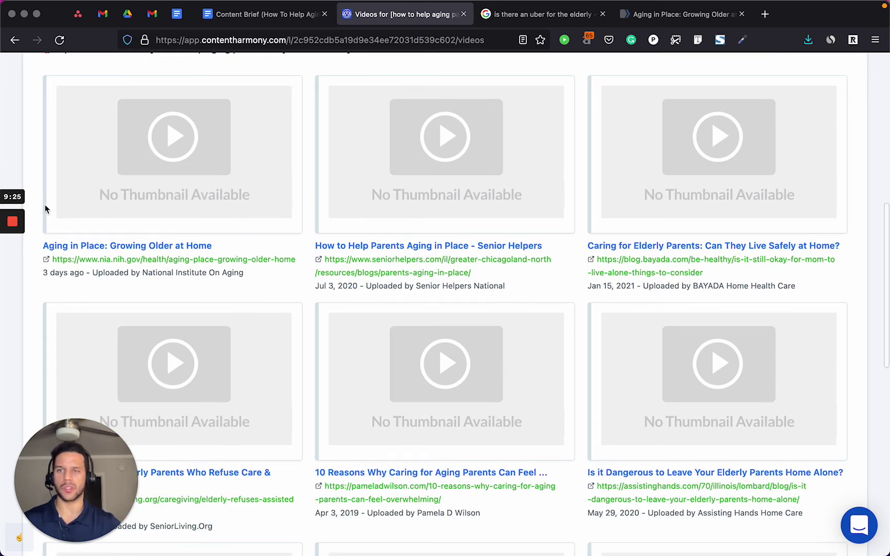
pyautogui.hotkey('ctrl', 'shift', 'Tab')
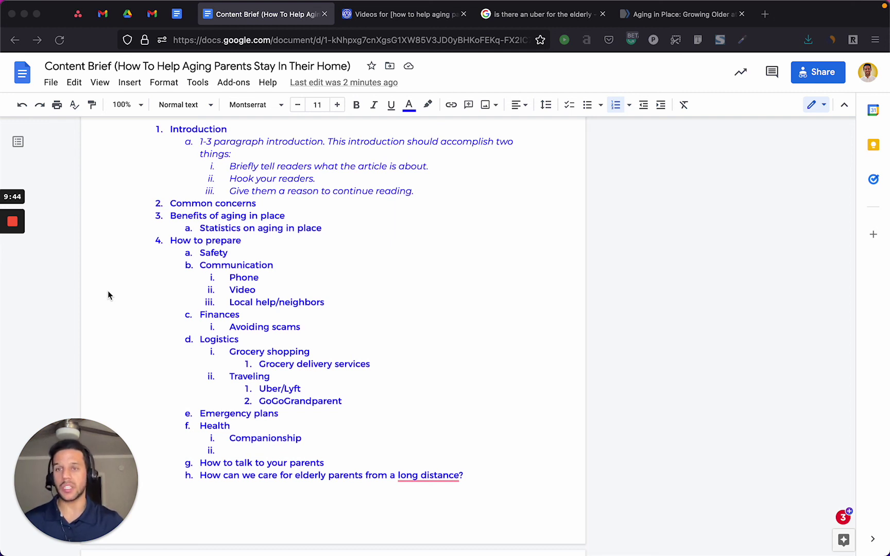
pyautogui.click(106, 239)
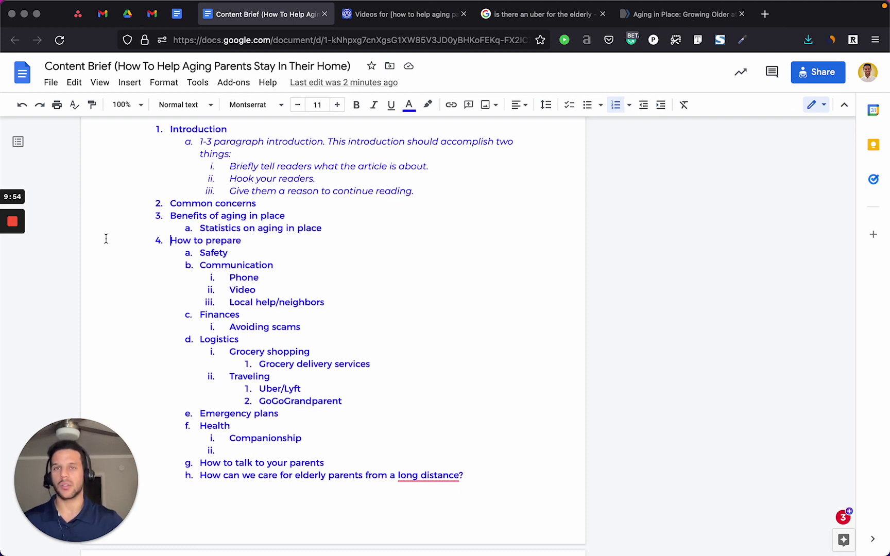
# - Check the report's Topic Analysis and the "Your Guide to Aging in Place" headings in Outline Analysis, and compare them with the brief's outline
pyautogui.click(406, 16)
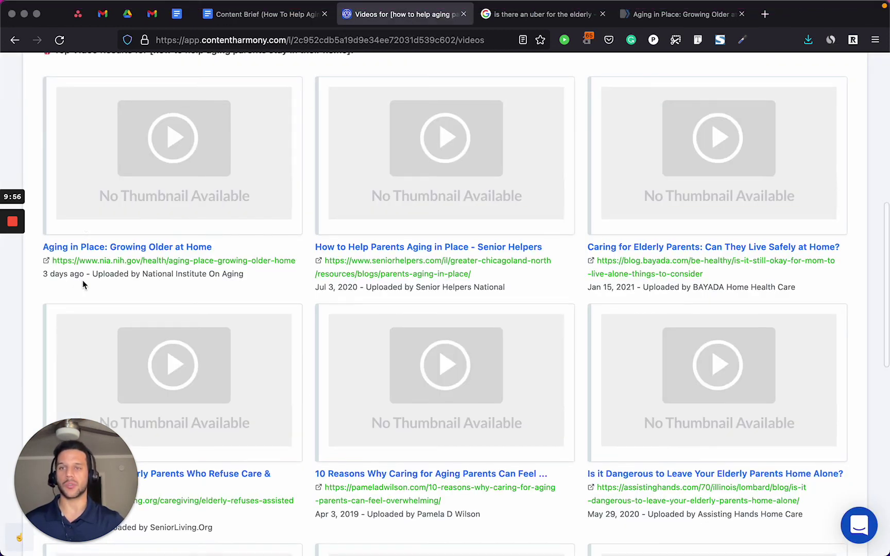
pyautogui.scroll(10, 83, 281)
pyautogui.click(148, 348)
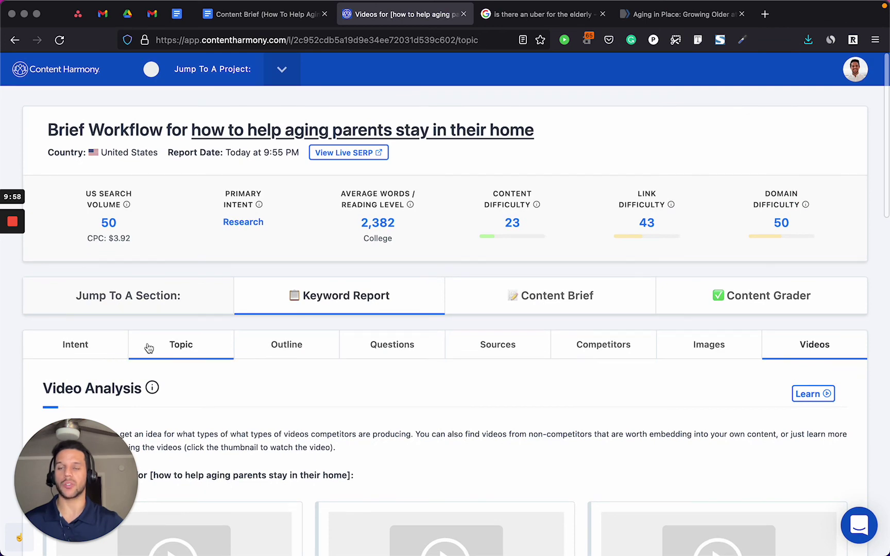
pyautogui.scroll(-3, 155, 232)
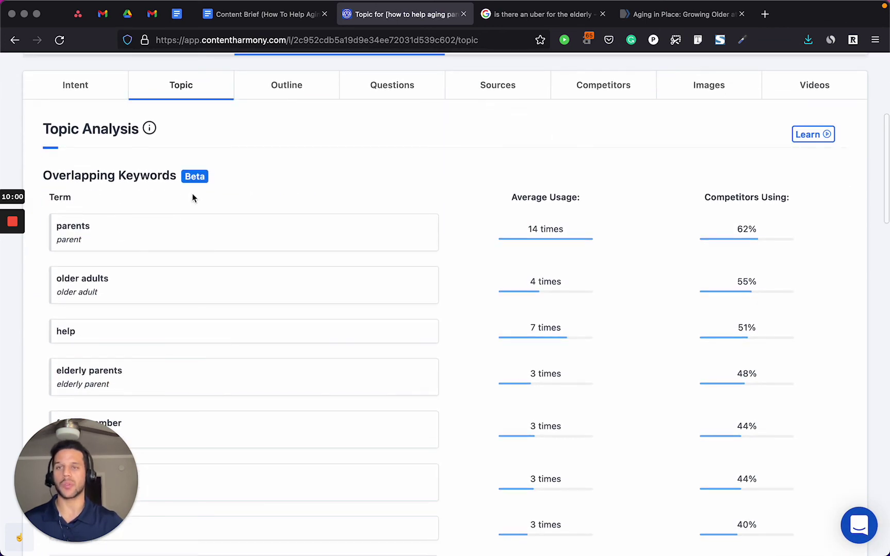
pyautogui.click(272, 86)
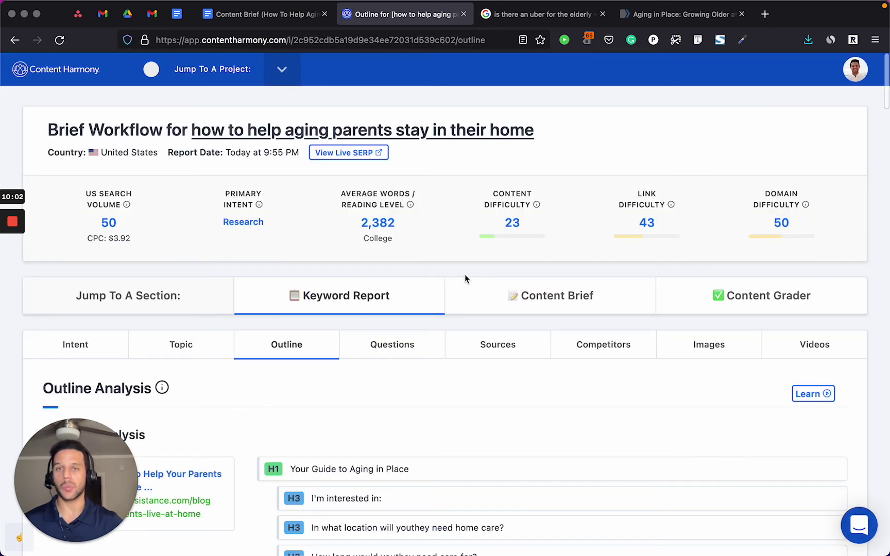
pyautogui.scroll(-5, 465, 274)
pyautogui.scroll(-3, 229, 339)
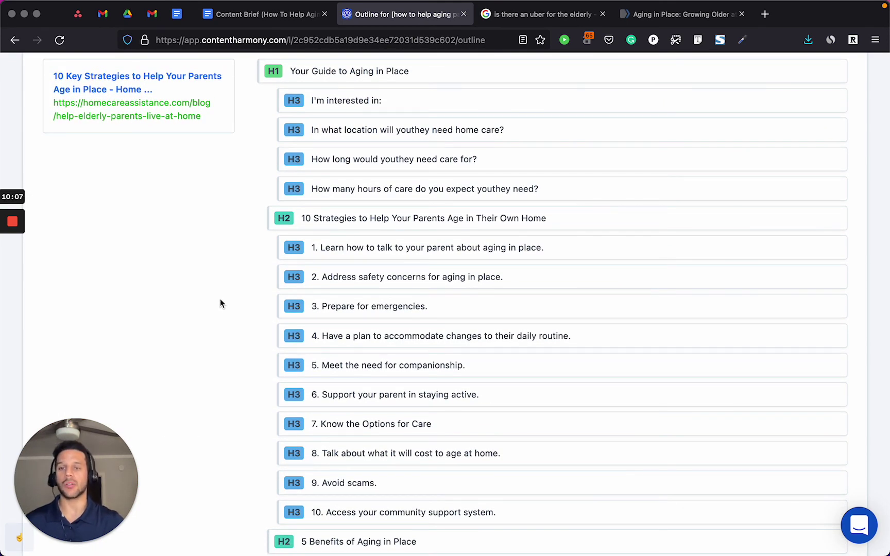
pyautogui.click(265, 23)
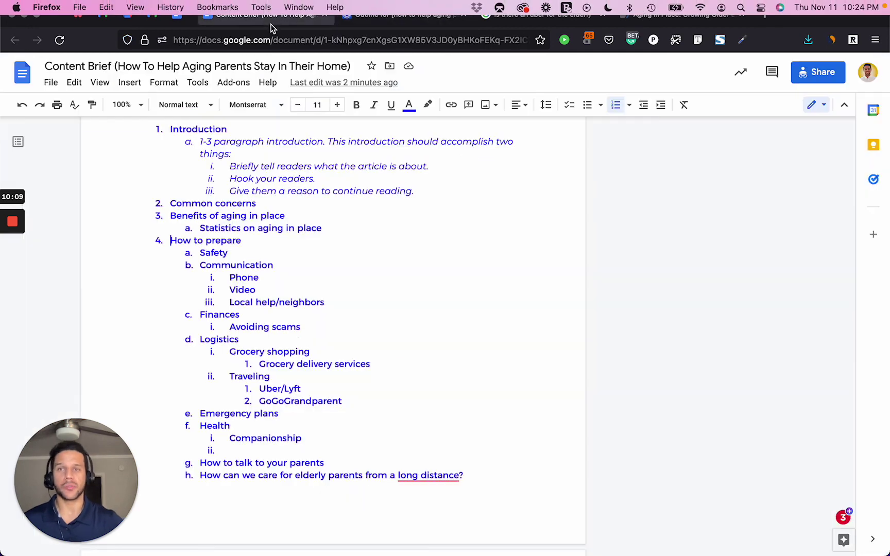
pyautogui.click(124, 242)
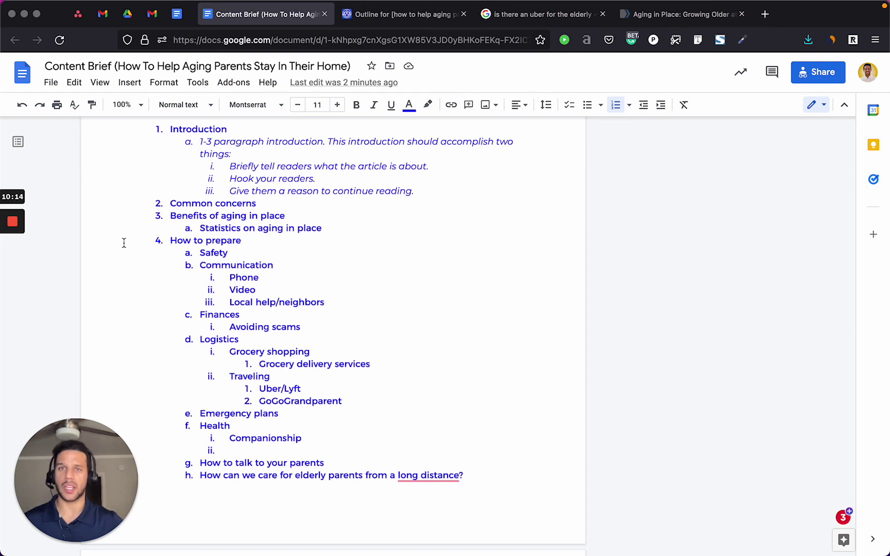